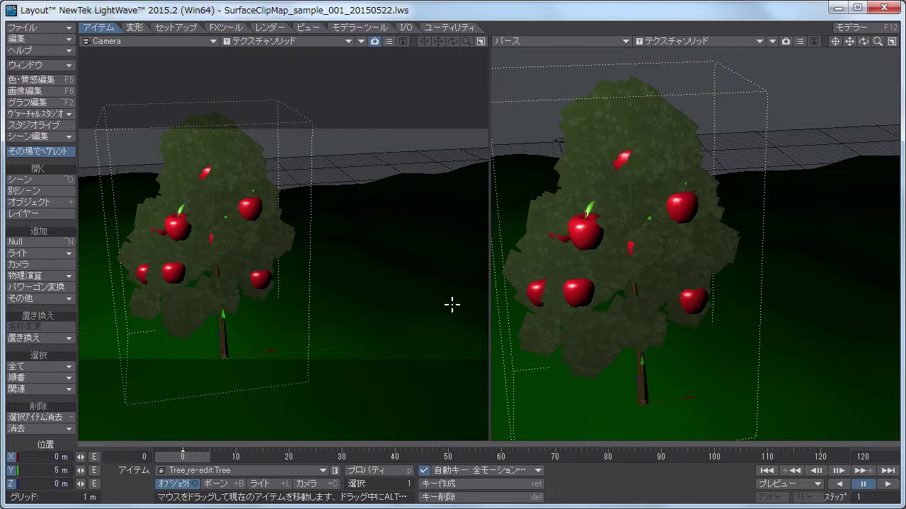
- Render the current frame and move the rendered image aside to uncover the camera view
{"action": "key", "text": "F9"}
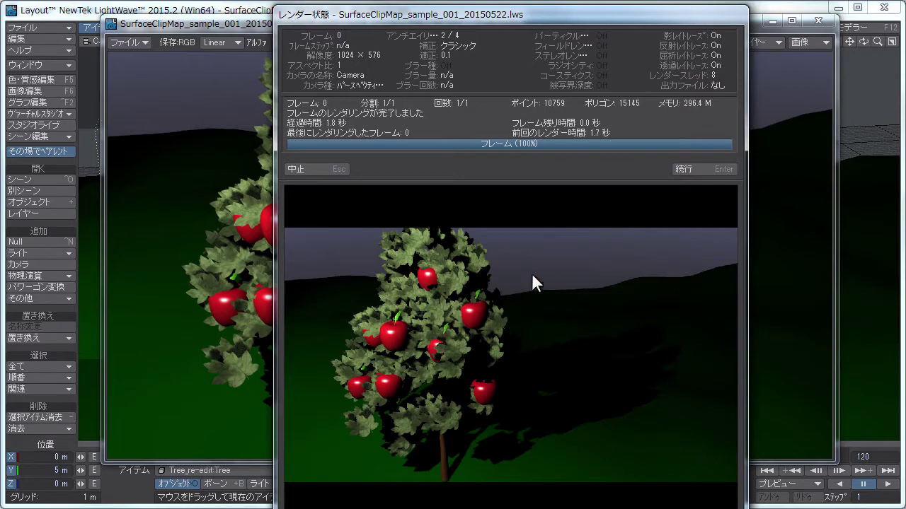
{"action": "left_click", "coordinate": [681, 172]}
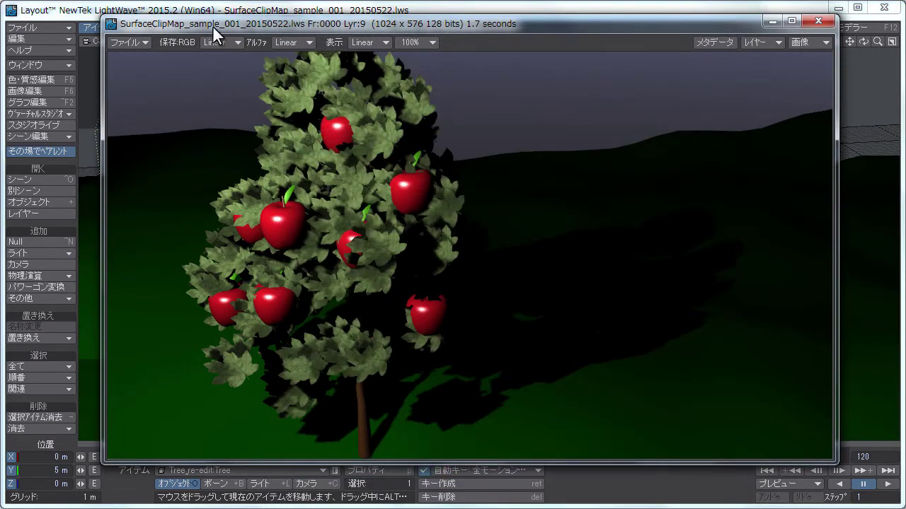
{"action": "left_click_drag", "start_coordinate": [212, 26], "coordinate": [626, 28]}
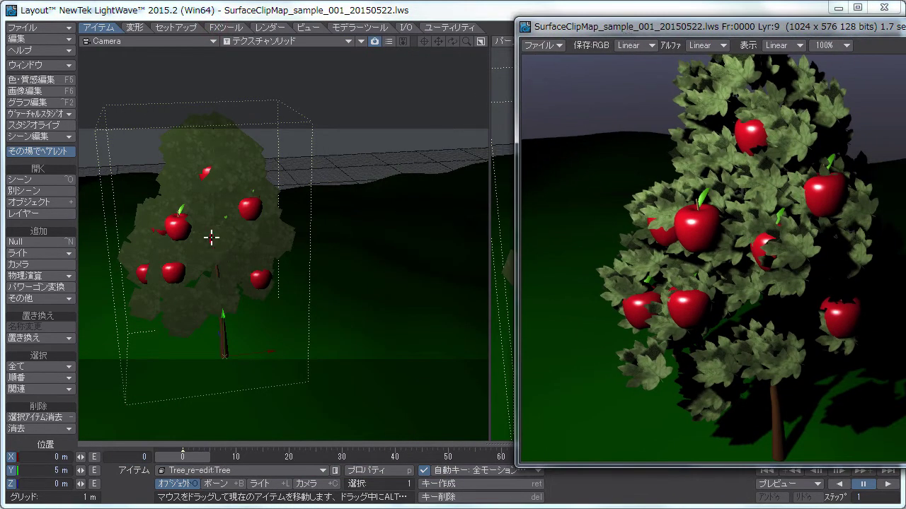
- Examine the colour and transparency textures of the box_leaf surface in the Surface Editor, then close it
{"action": "left_click", "coordinate": [63, 80]}
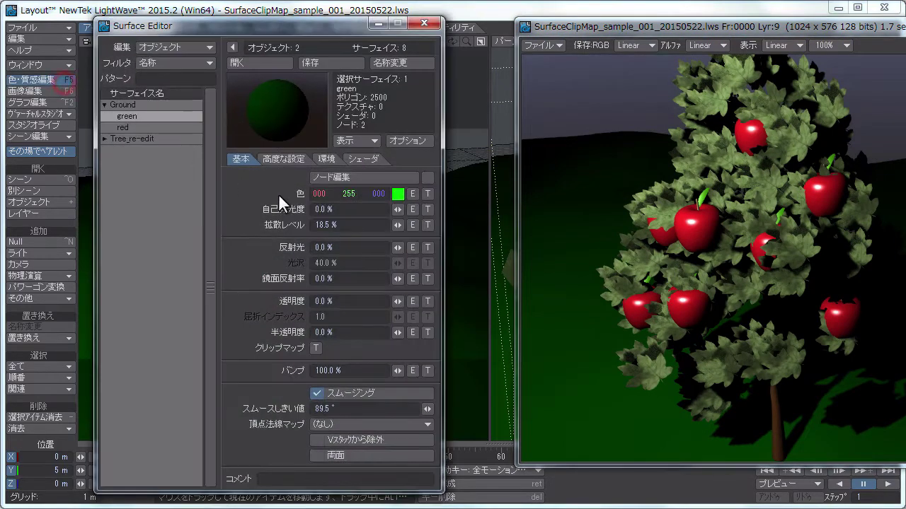
{"action": "left_click", "coordinate": [104, 138]}
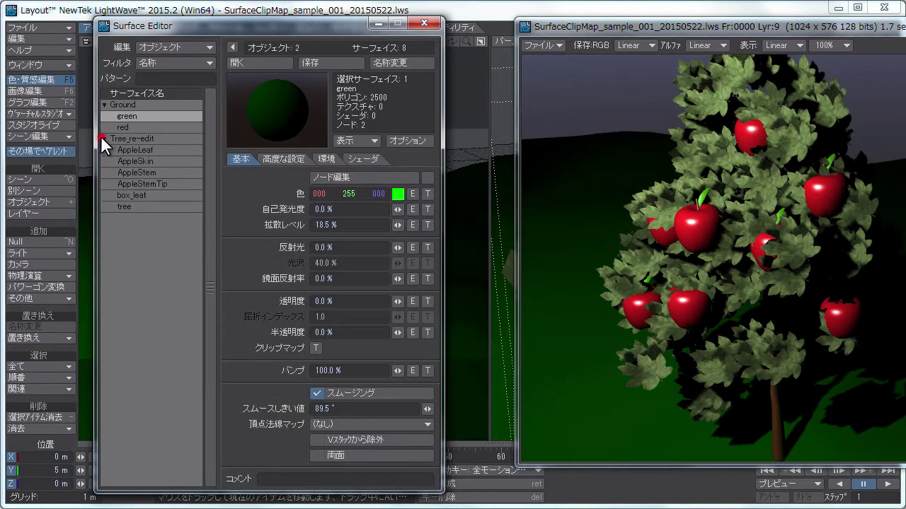
{"action": "left_click", "coordinate": [157, 196]}
{"action": "left_click", "coordinate": [426, 194]}
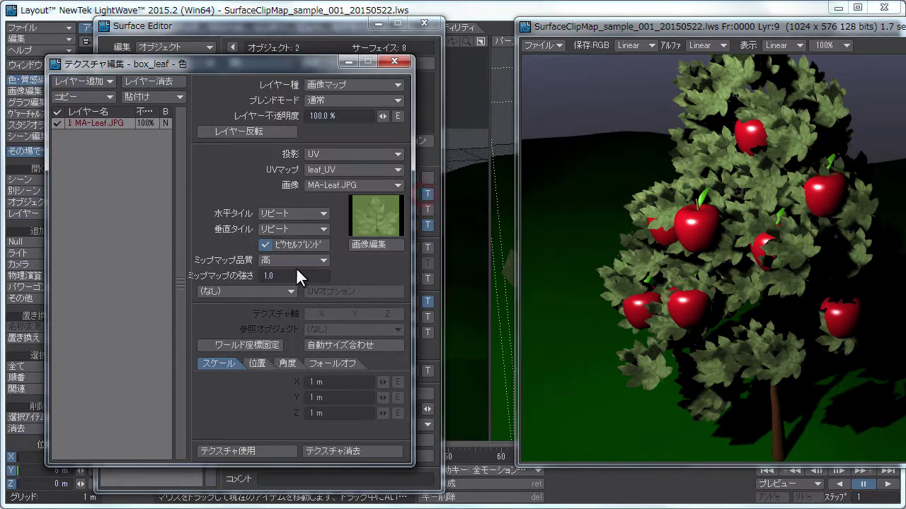
{"action": "left_click", "coordinate": [268, 450]}
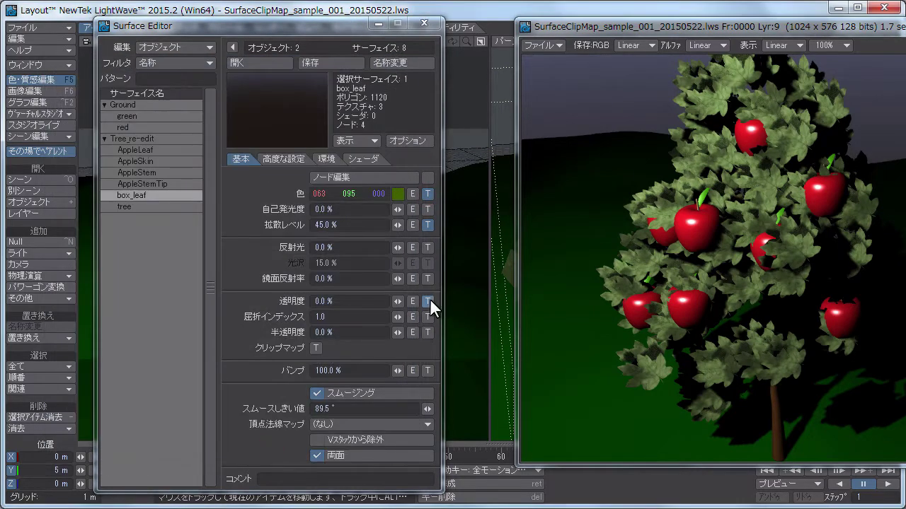
{"action": "left_click", "coordinate": [428, 300]}
{"action": "left_click", "coordinate": [239, 448]}
{"action": "left_click", "coordinate": [425, 24]}
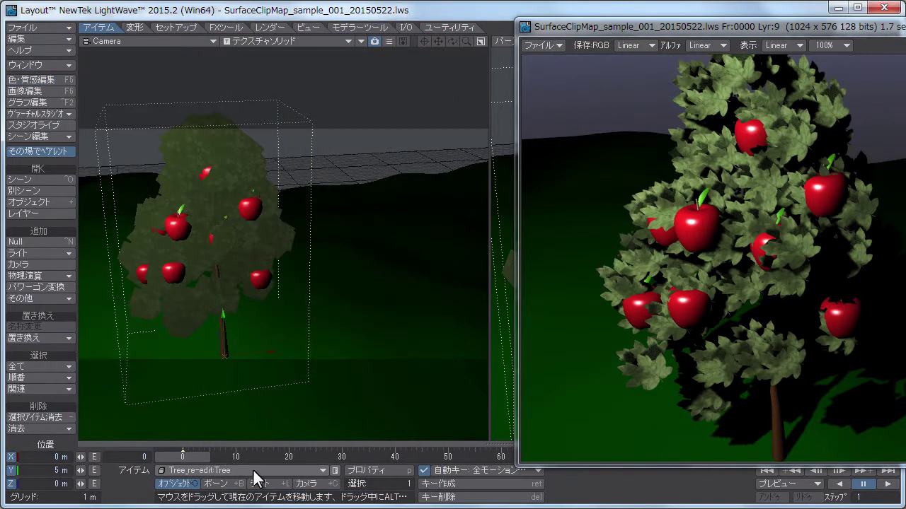
- Check the scene's objects by selecting the Tree_re-edit:Apple layer and then the Ground object
{"action": "left_click", "coordinate": [253, 469]}
{"action": "left_click", "coordinate": [258, 485]}
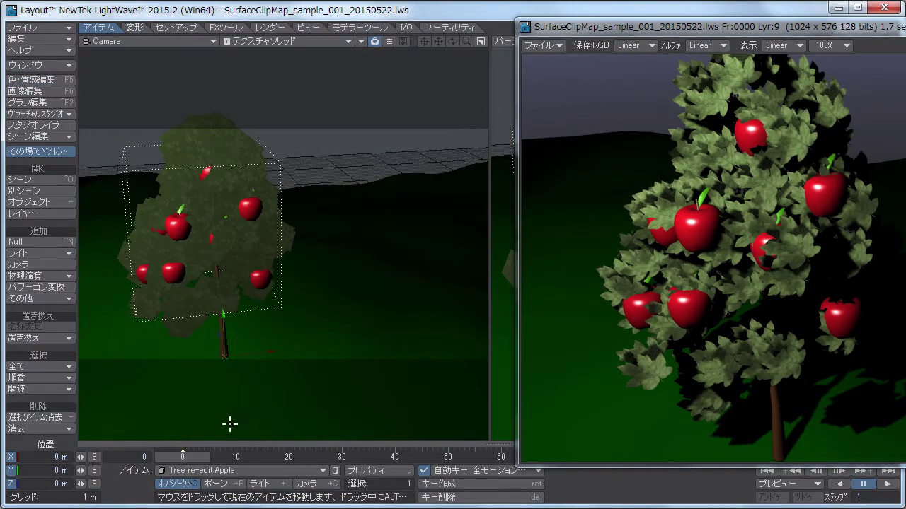
{"action": "left_click", "coordinate": [237, 469]}
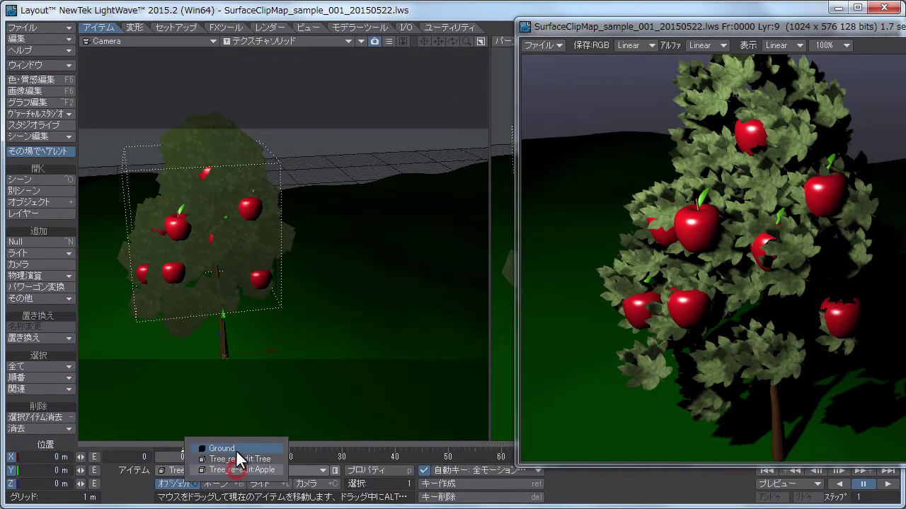
{"action": "left_click", "coordinate": [235, 450]}
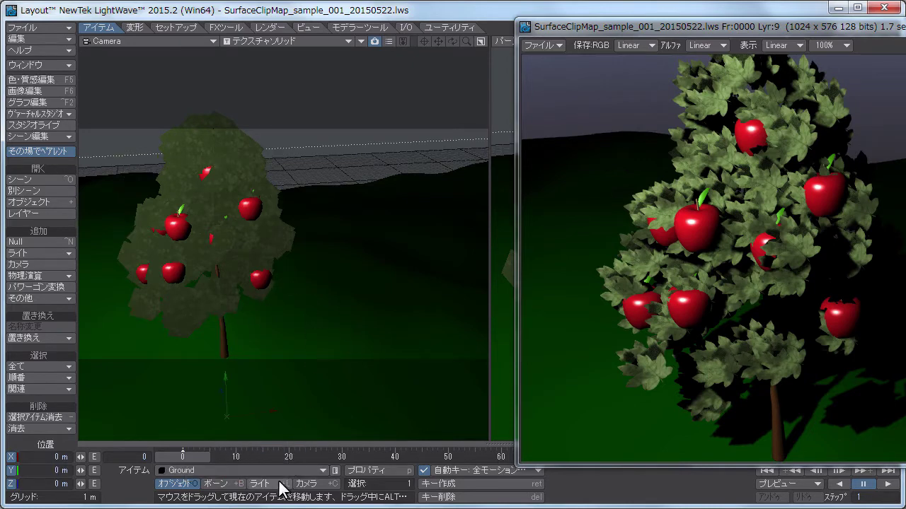
- Inspect the light's shadow settings and bring the rendered image back over the viewports
{"action": "left_click", "coordinate": [282, 484]}
{"action": "left_click", "coordinate": [375, 470]}
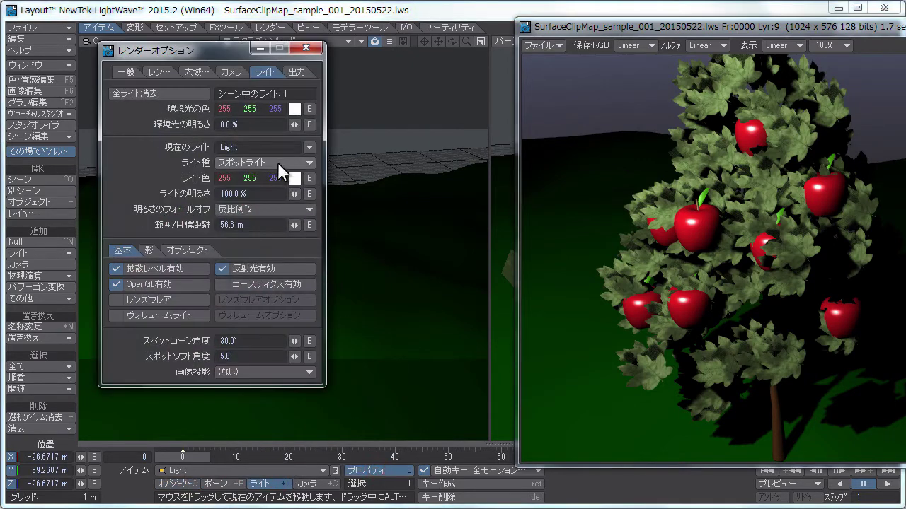
{"action": "left_click", "coordinate": [152, 250]}
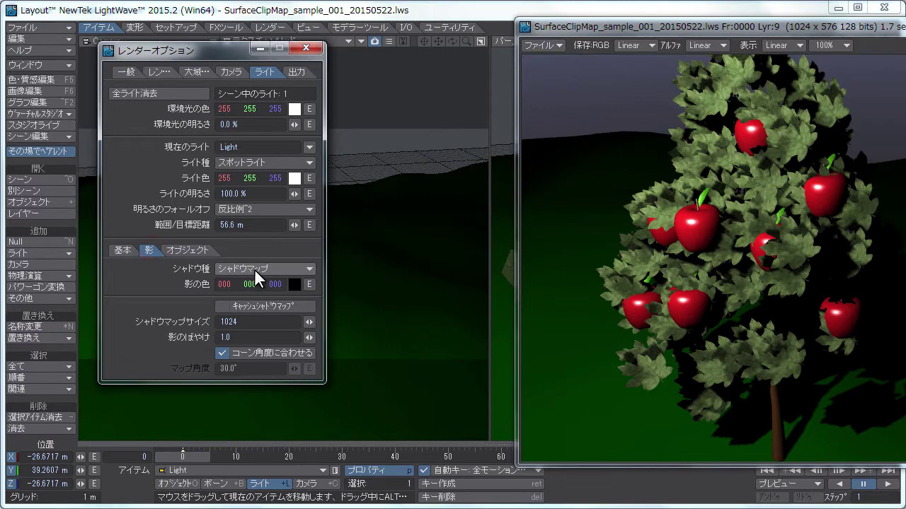
{"action": "left_click_drag", "start_coordinate": [651, 25], "coordinate": [215, 25]}
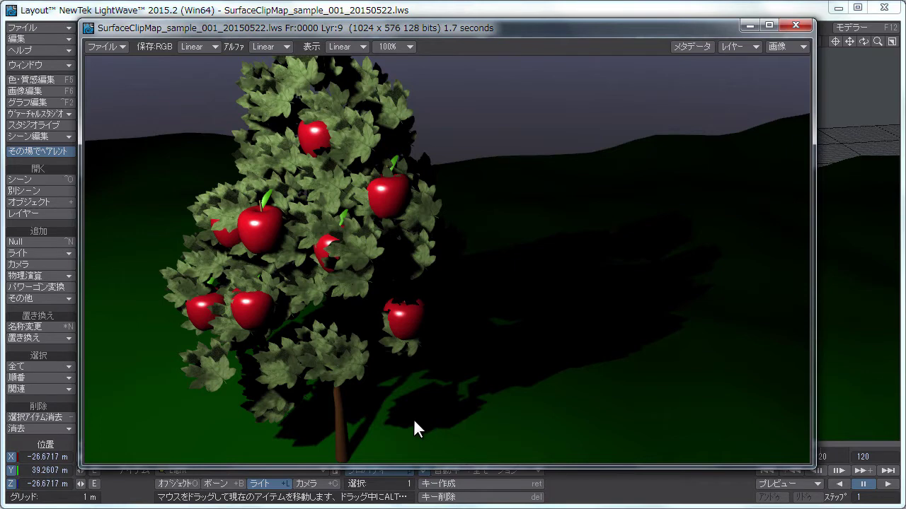
- Review the buffer settings of the Composite Buffer Export image filter in the image processing options, then close both windows
{"action": "left_click", "coordinate": [66, 67]}
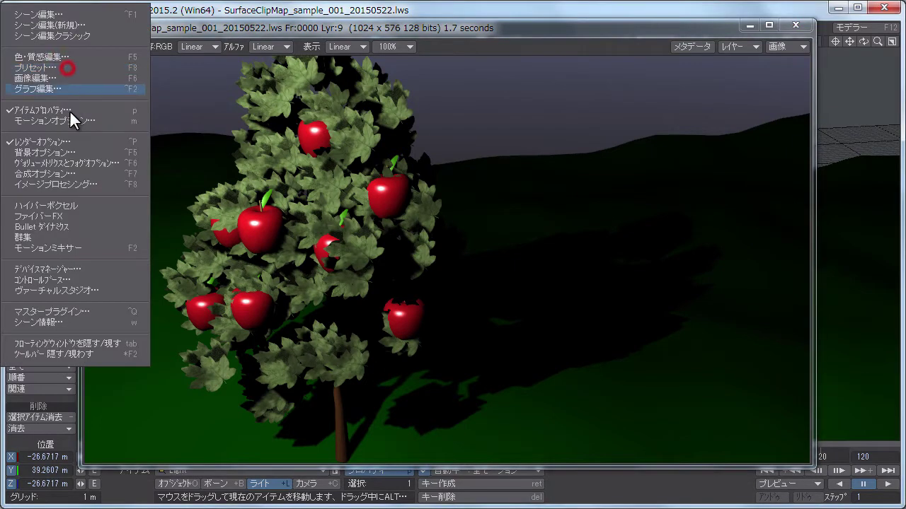
{"action": "left_click", "coordinate": [85, 182]}
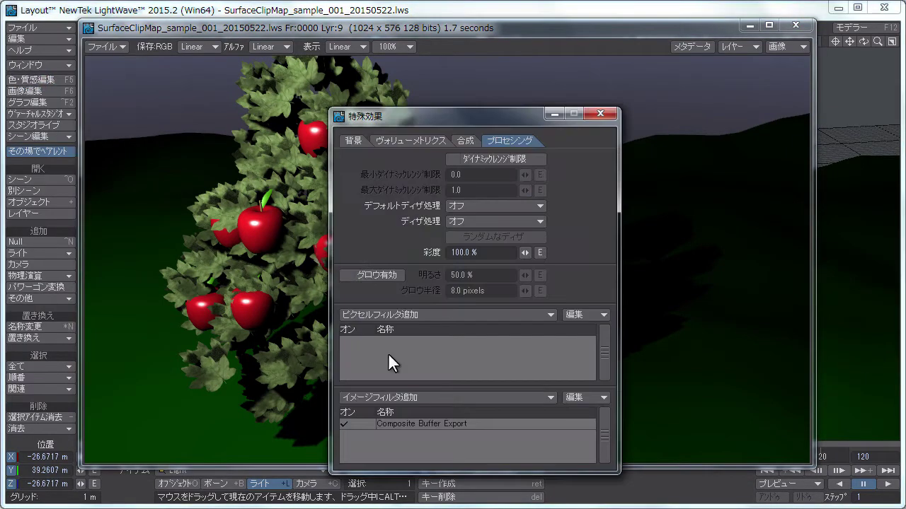
{"action": "double_click", "coordinate": [440, 423]}
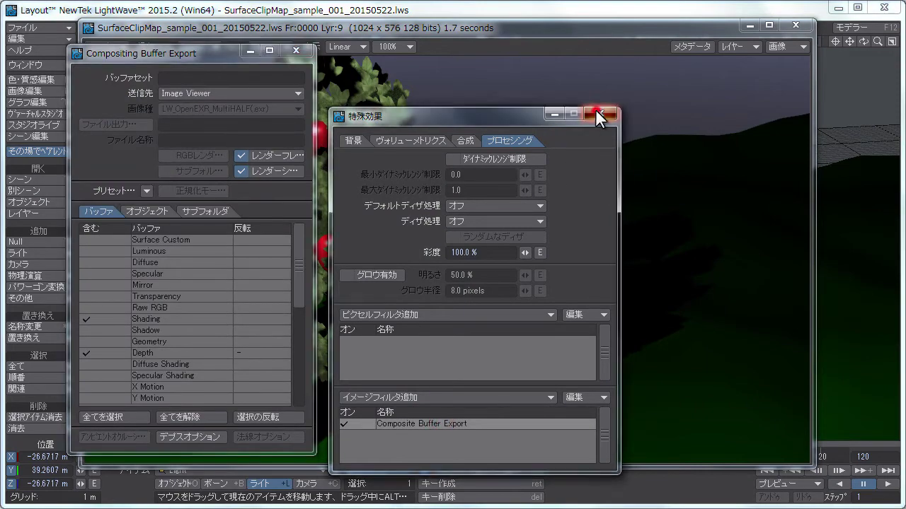
{"action": "left_click", "coordinate": [596, 111]}
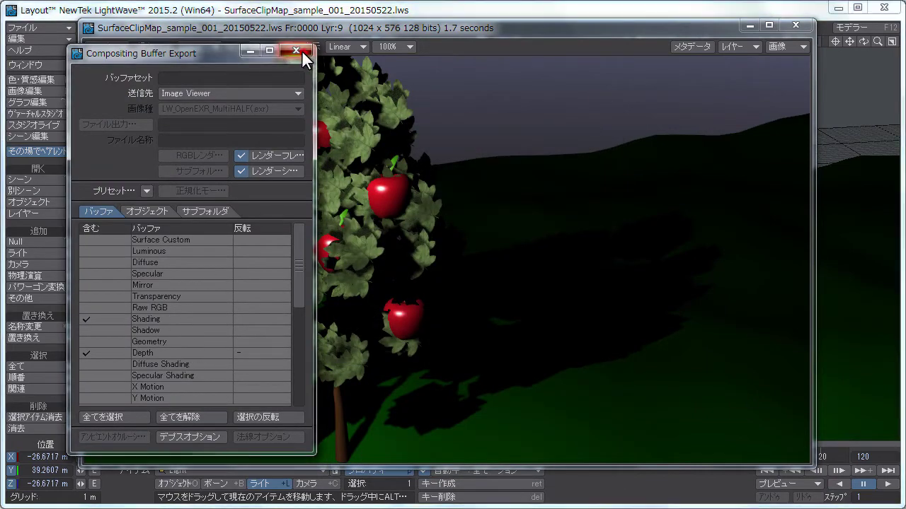
{"action": "left_click", "coordinate": [300, 51]}
- Examine the Depth and Shading buffers, return to the final render, then close the image viewer and render options
{"action": "left_click", "coordinate": [733, 46]}
{"action": "left_click", "coordinate": [734, 34]}
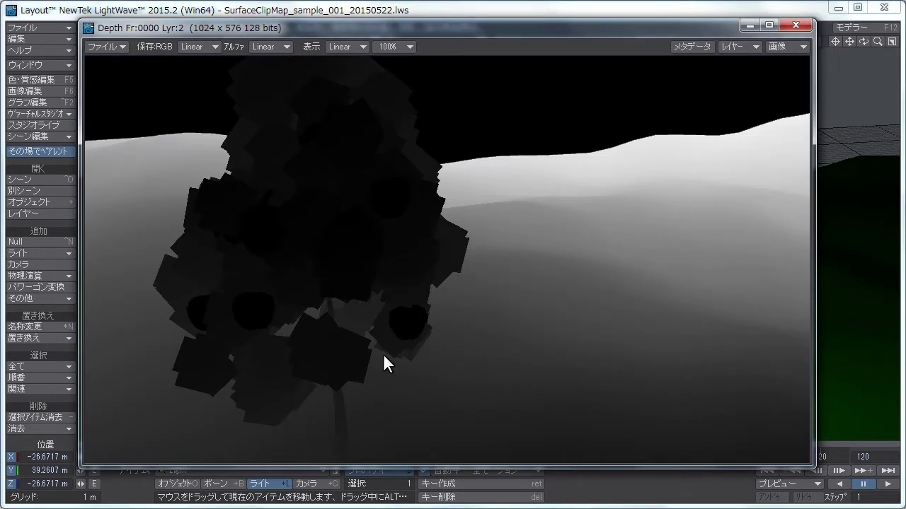
{"action": "left_click", "coordinate": [740, 45]}
{"action": "left_click", "coordinate": [742, 34]}
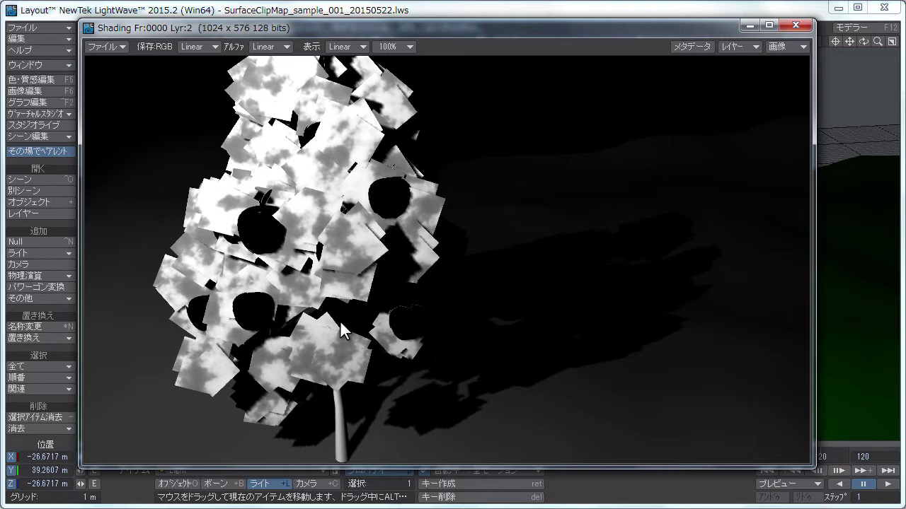
{"action": "left_click", "coordinate": [741, 50]}
{"action": "left_click", "coordinate": [738, 63]}
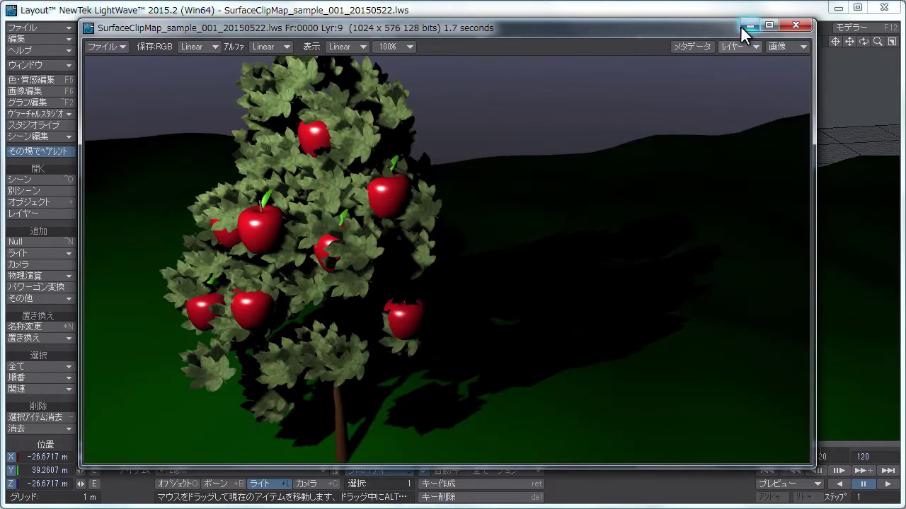
{"action": "left_click", "coordinate": [793, 22]}
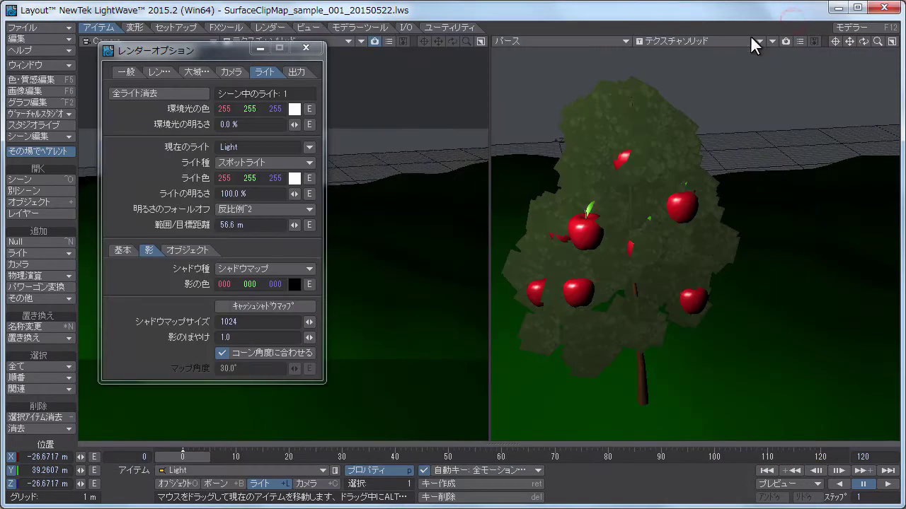
{"action": "left_click", "coordinate": [307, 48]}
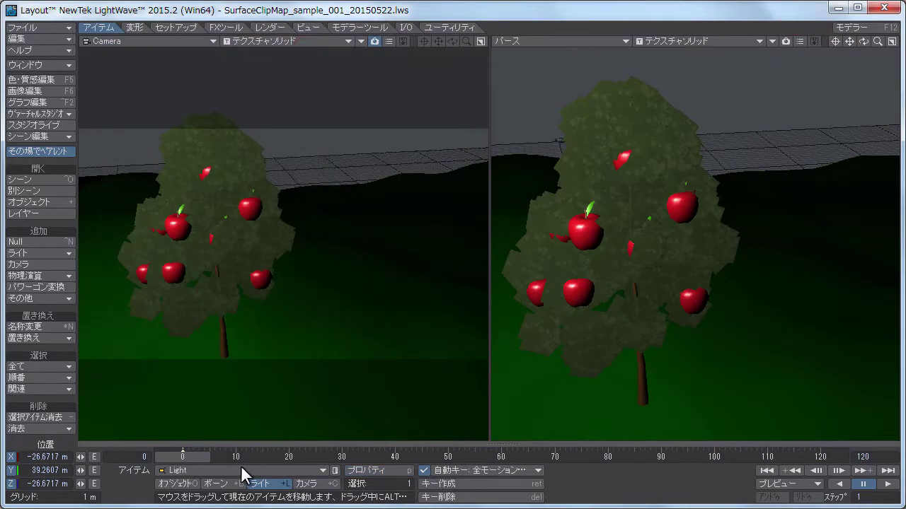
- Select the Tree_re-edit:Tree layer, open its object clip map texture and set the projection to UV
{"action": "left_click", "coordinate": [185, 484]}
{"action": "left_click", "coordinate": [205, 484]}
{"action": "left_click", "coordinate": [210, 484]}
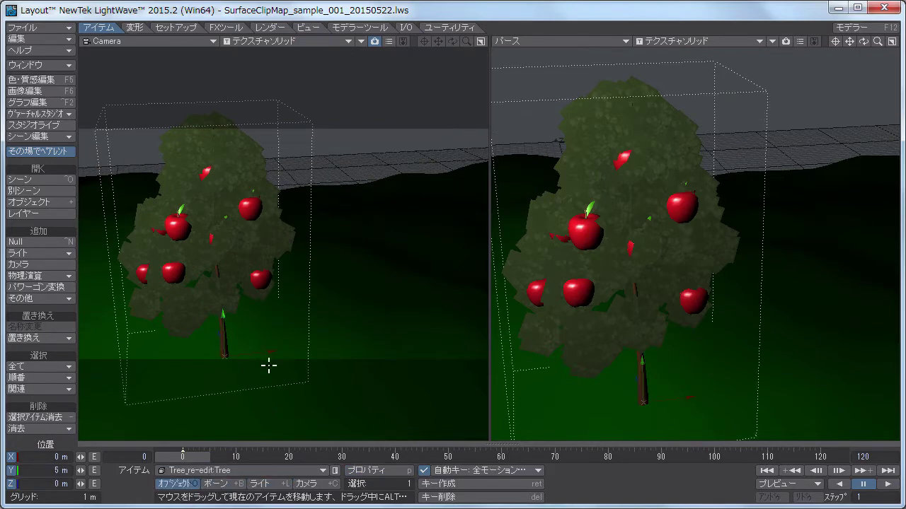
{"action": "key", "text": "p"}
{"action": "left_click", "coordinate": [214, 145]}
{"action": "left_click", "coordinate": [326, 153]}
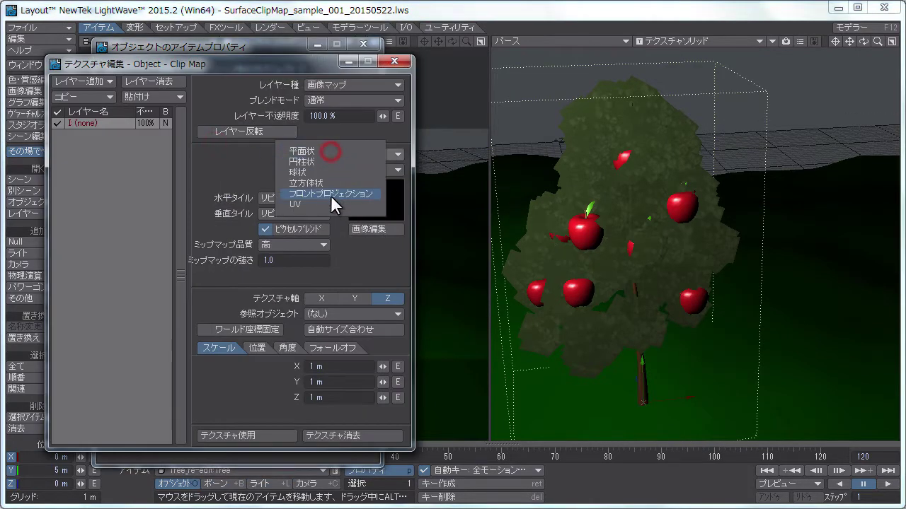
{"action": "left_click", "coordinate": [330, 196]}
- Assign the leaf_UV map and the MA-clip_alpha.png image to the clip map, invert the layer and apply the texture
{"action": "left_click", "coordinate": [356, 170]}
{"action": "left_click", "coordinate": [358, 181]}
{"action": "left_click", "coordinate": [354, 185]}
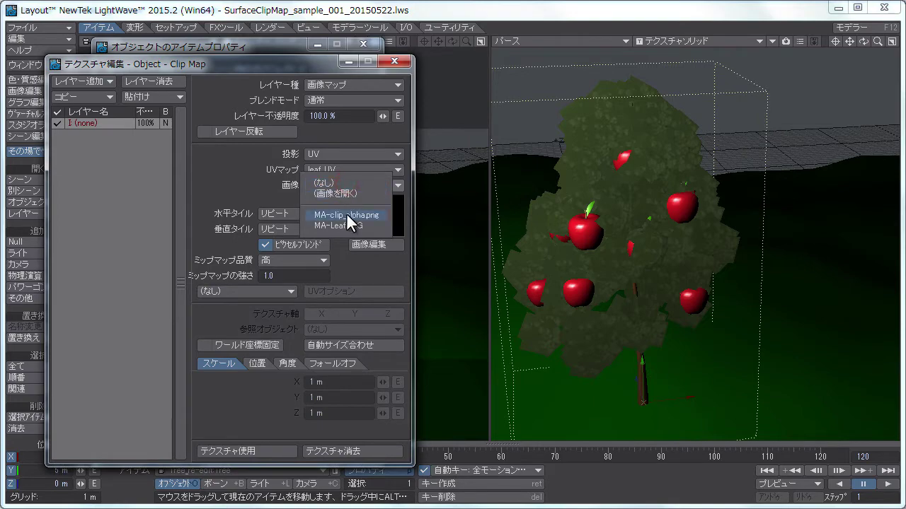
{"action": "left_click", "coordinate": [352, 203]}
{"action": "left_click", "coordinate": [259, 132]}
{"action": "left_click", "coordinate": [294, 452]}
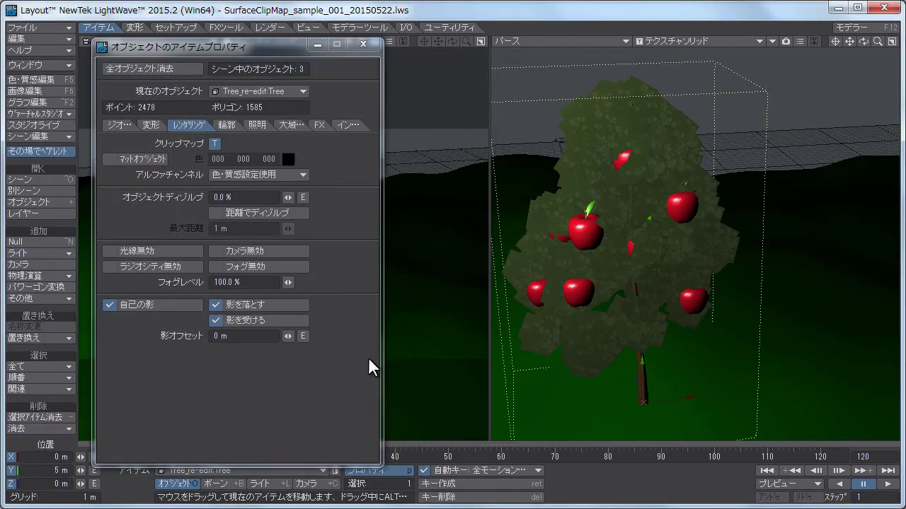
- Render the current frame with the clip map and display its Depth buffer
{"action": "key", "text": "F9"}
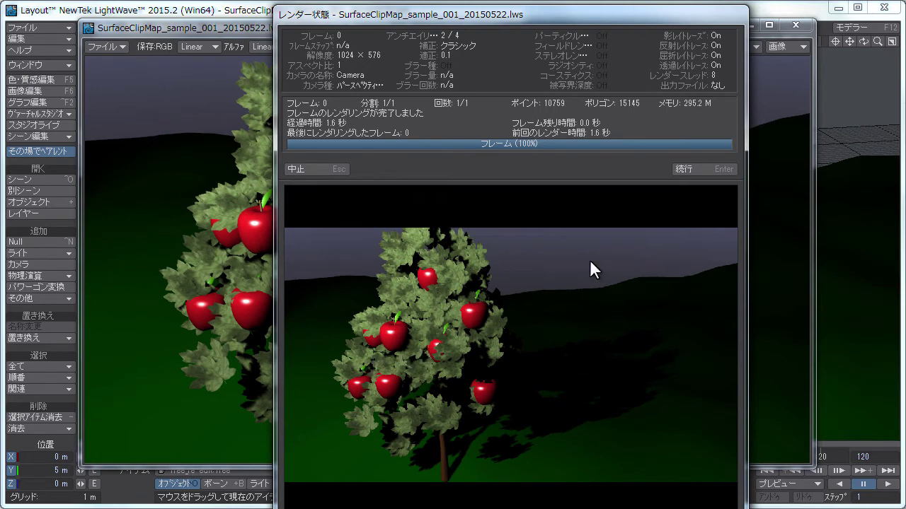
{"action": "left_click", "coordinate": [699, 170]}
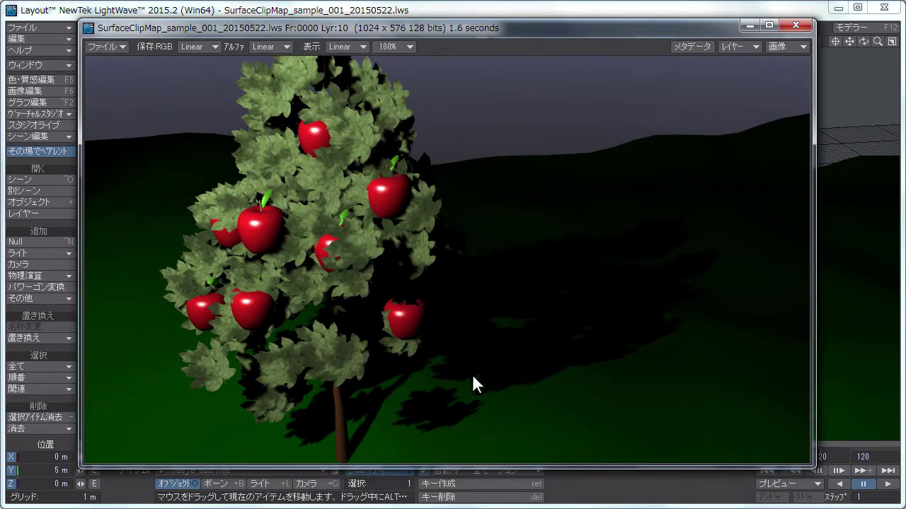
{"action": "left_click", "coordinate": [728, 49]}
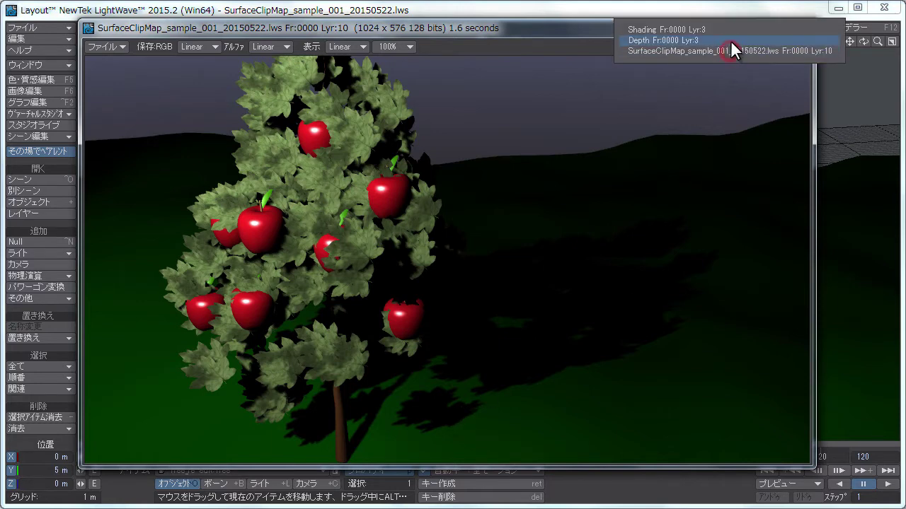
{"action": "left_click", "coordinate": [730, 40]}
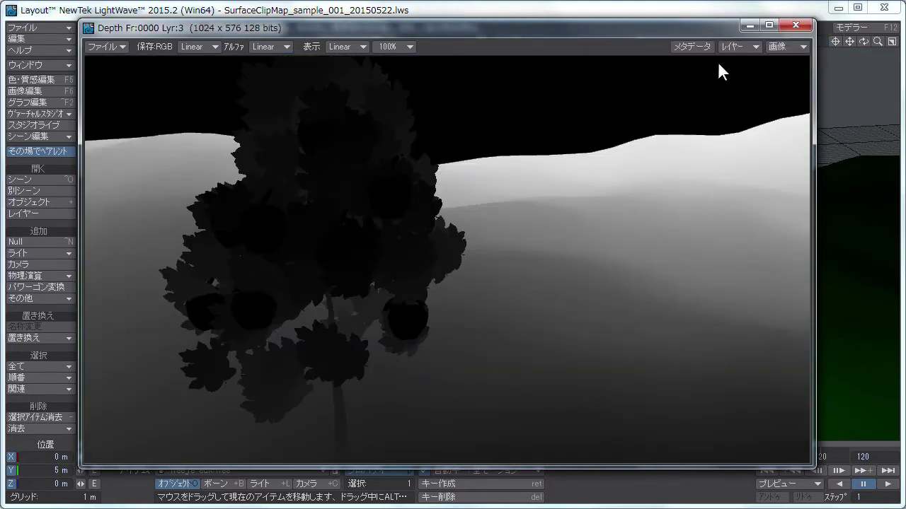
- Examine the new render's Shading buffer, then close the image viewer and the object properties
{"action": "left_click", "coordinate": [734, 44]}
{"action": "left_click", "coordinate": [734, 44]}
{"action": "left_click_drag", "start_coordinate": [737, 31], "coordinate": [737, 34]}
{"action": "left_click", "coordinate": [736, 46]}
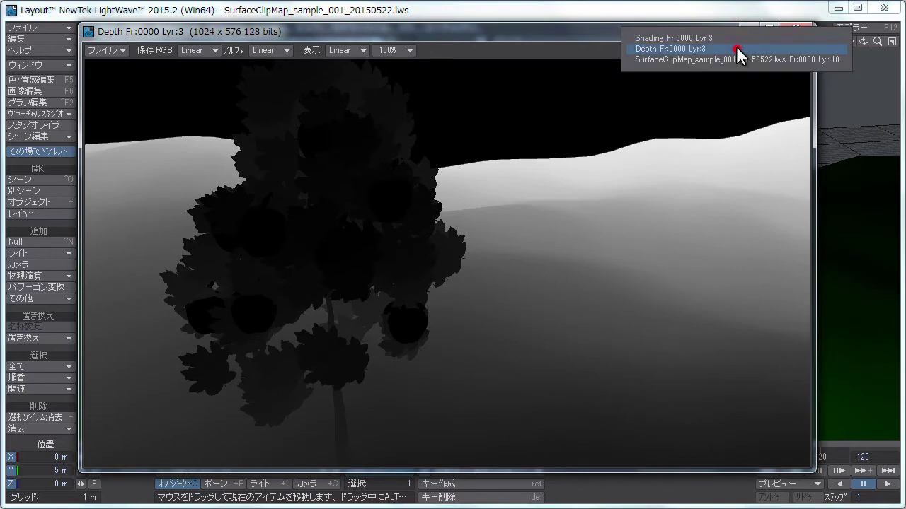
{"action": "left_click", "coordinate": [738, 39]}
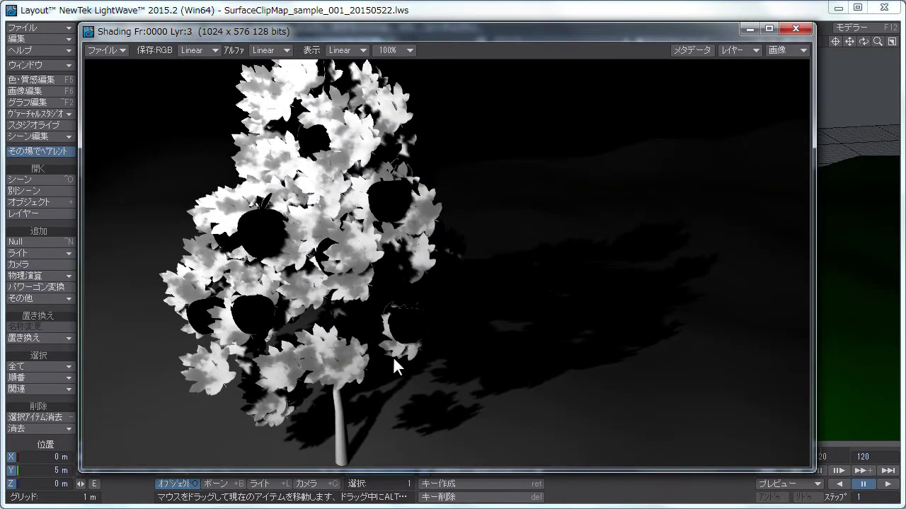
{"action": "left_click", "coordinate": [796, 28]}
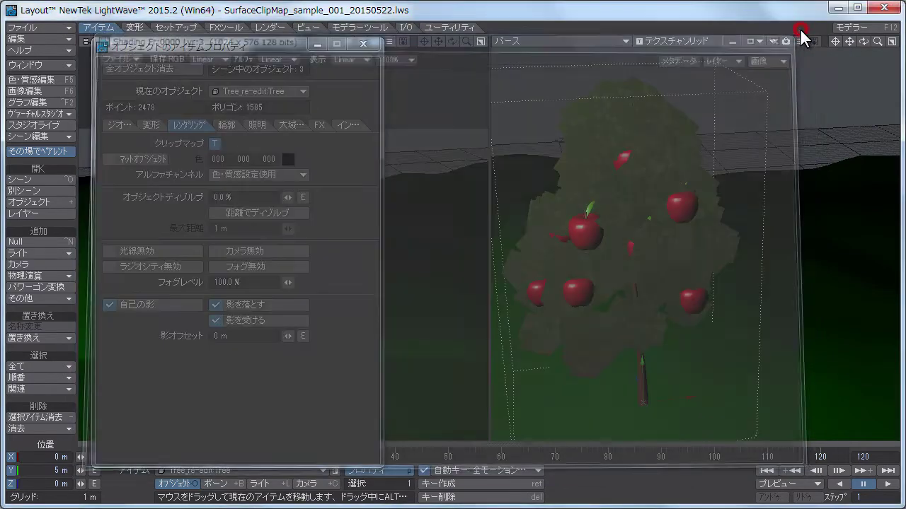
{"action": "left_click", "coordinate": [363, 44]}
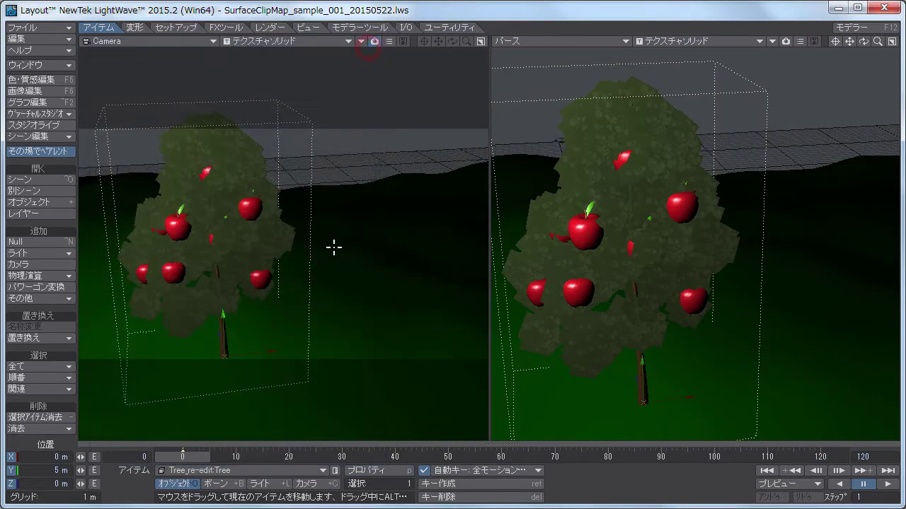
- Duplicate the Tree layer once and move the copy beside the original, to about X 11.37 m, Z −1.36 m
{"action": "key", "text": "ctrl+c"}
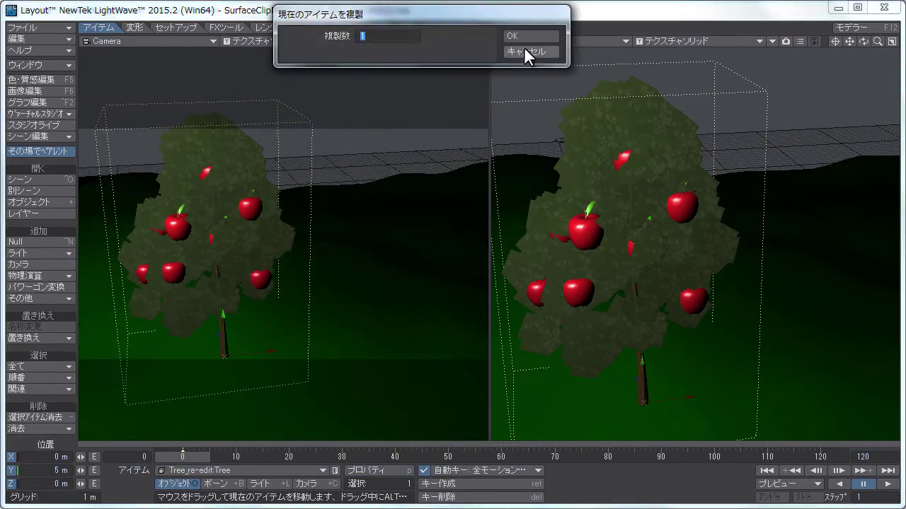
{"action": "left_click", "coordinate": [530, 36]}
{"action": "mouse_move", "coordinate": [307, 415]}
{"action": "left_mouse_down"}
{"action": "mouse_move", "coordinate": [467, 409]}
{"action": "mouse_move", "coordinate": [309, 411]}
{"action": "left_mouse_up"}
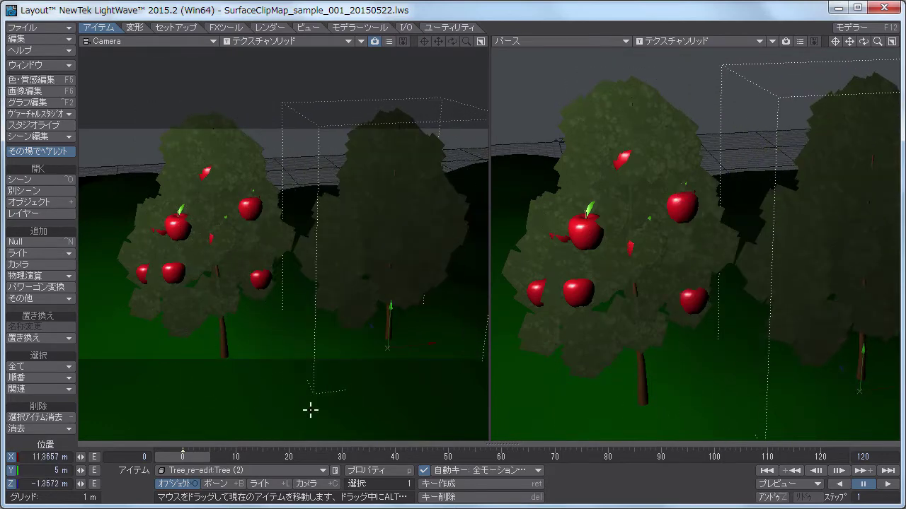
- Duplicate the Tree_re-edit:Apple layer once and move the copy onto the second tree, at about X 10.88 m, Z −1.05 m
{"action": "left_click", "coordinate": [252, 471]}
{"action": "left_click", "coordinate": [257, 458]}
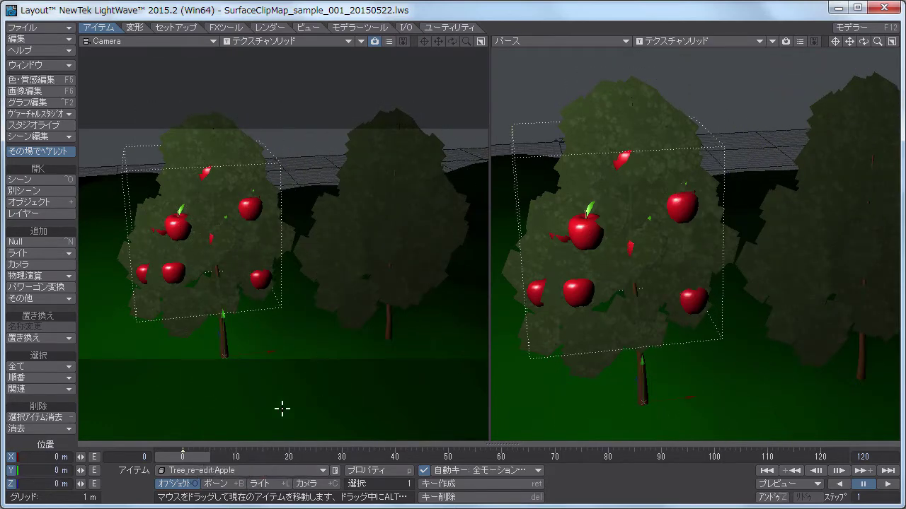
{"action": "key", "text": "ctrl+c"}
{"action": "left_click", "coordinate": [531, 36]}
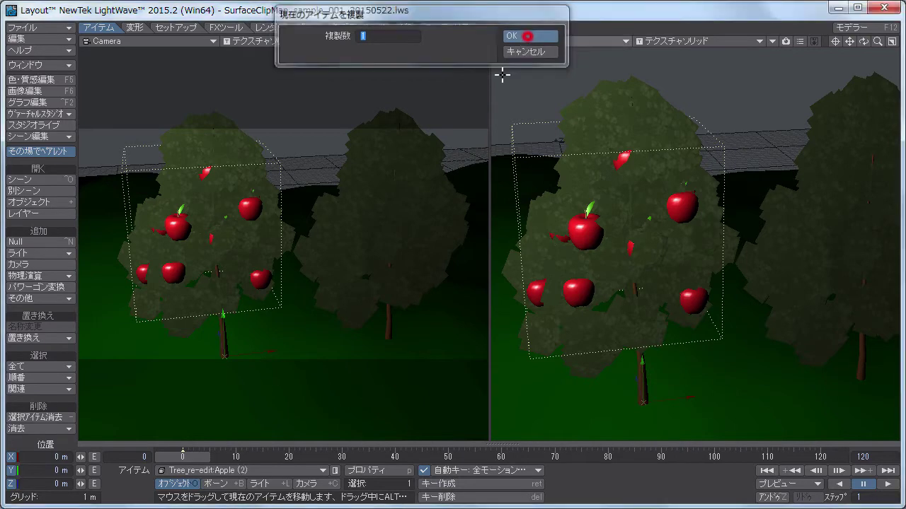
{"action": "mouse_move", "coordinate": [294, 370]}
{"action": "left_mouse_down"}
{"action": "mouse_move", "coordinate": [418, 367]}
{"action": "mouse_move", "coordinate": [416, 358]}
{"action": "left_mouse_up"}
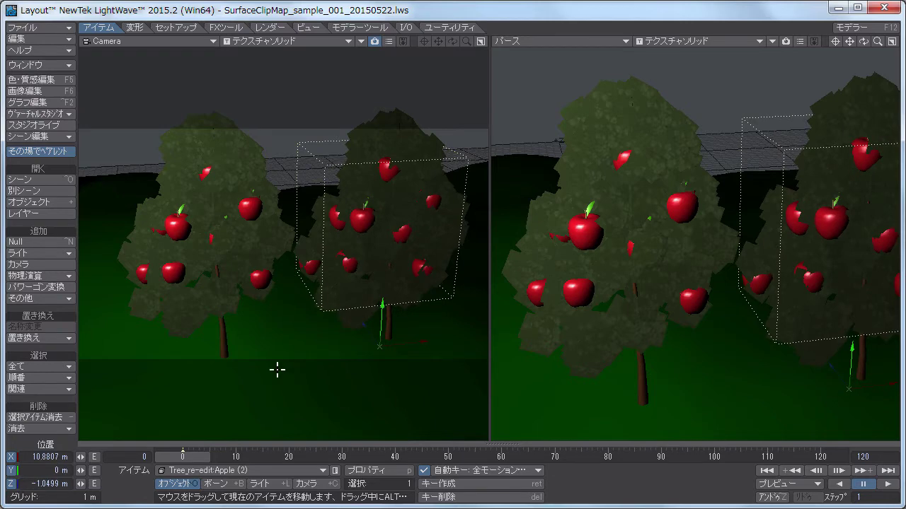
- Switch to Modeler and merge the tree and apple geometry of Tree_re-edit into its first layer
{"action": "key", "text": "F12"}
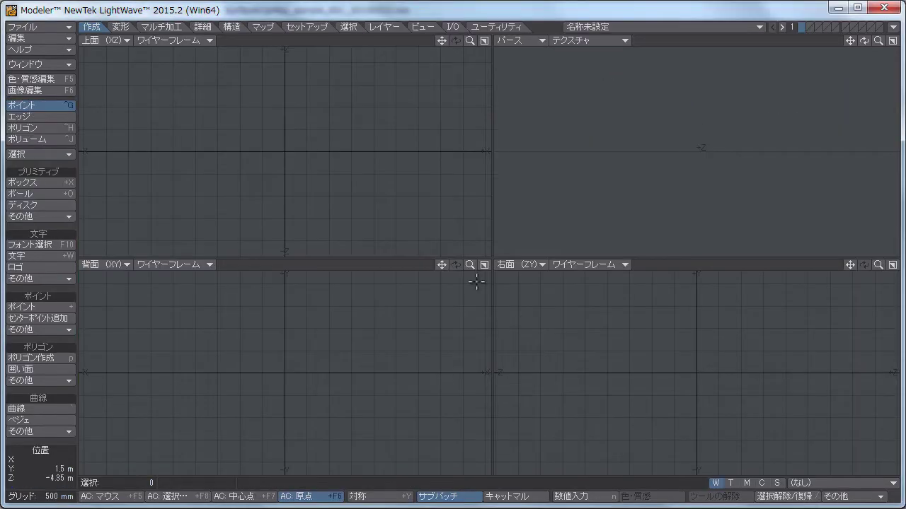
{"action": "left_click", "coordinate": [678, 27]}
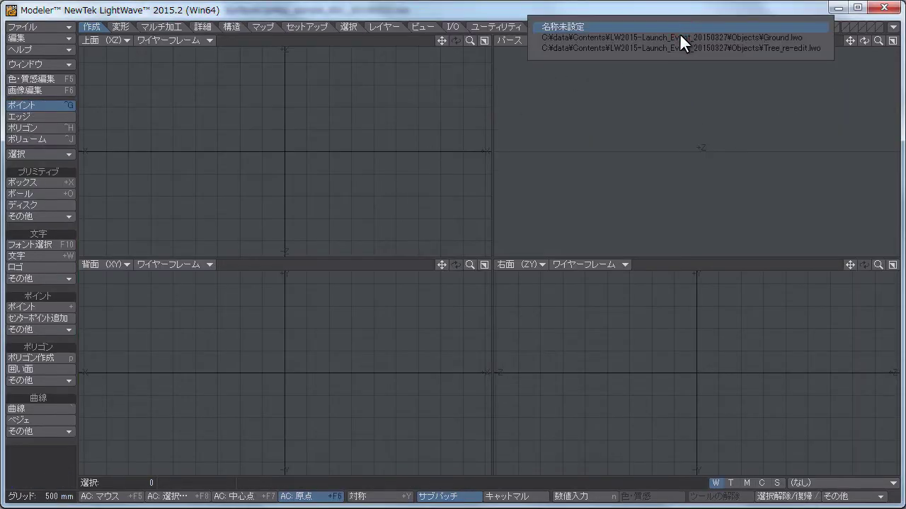
{"action": "left_click", "coordinate": [679, 48]}
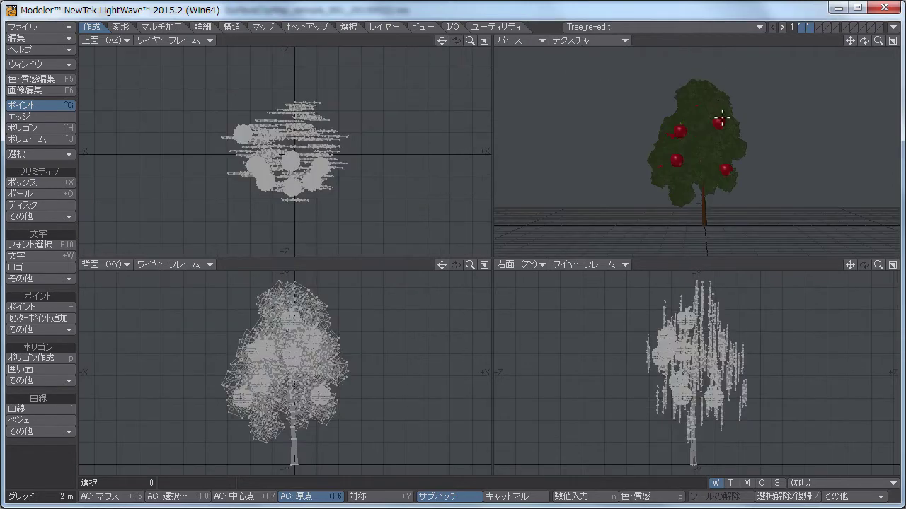
{"action": "left_click", "coordinate": [798, 25]}
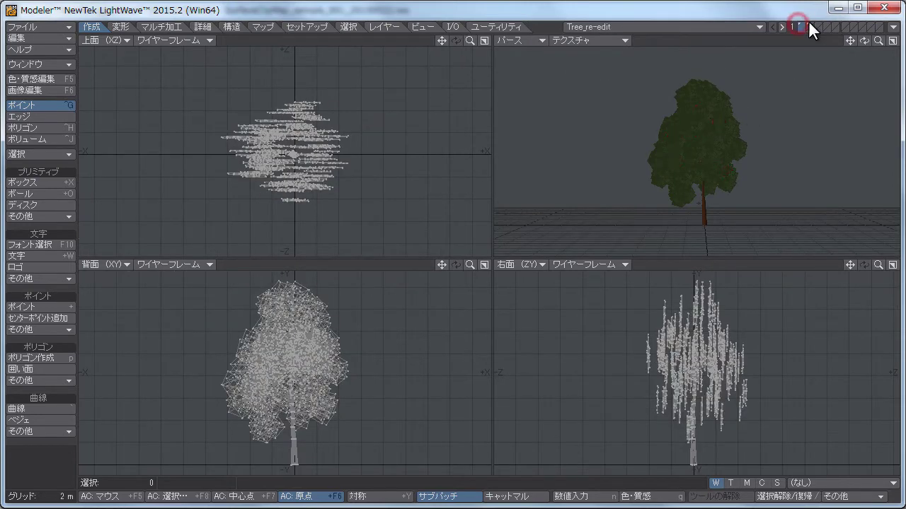
{"action": "left_click", "coordinate": [806, 26]}
{"action": "left_click", "coordinate": [798, 23], "text": "shift"}
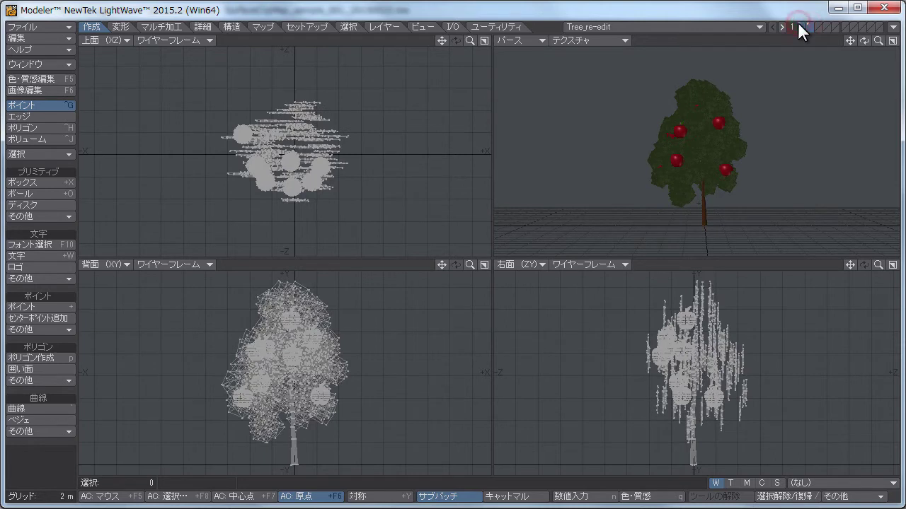
{"action": "key", "text": "ctrl+x"}
{"action": "left_click", "coordinate": [797, 24]}
{"action": "key", "text": "ctrl+v"}
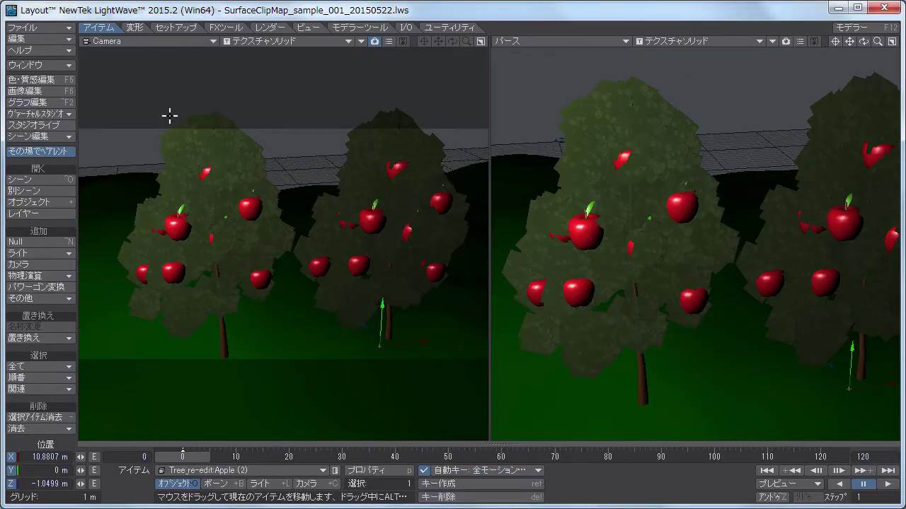
- Reopen the recent scene SurfaceClipMap_sample_001_20150522.lws in Layout
{"action": "left_click", "coordinate": [68, 32]}
{"action": "mouse_move", "coordinate": [68, 29]}
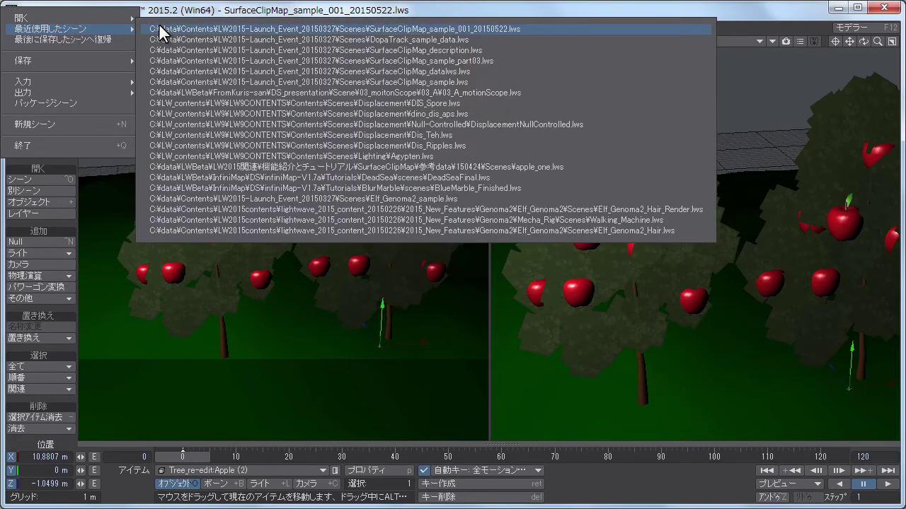
{"action": "left_click", "coordinate": [158, 25]}
{"action": "left_click", "coordinate": [557, 359]}
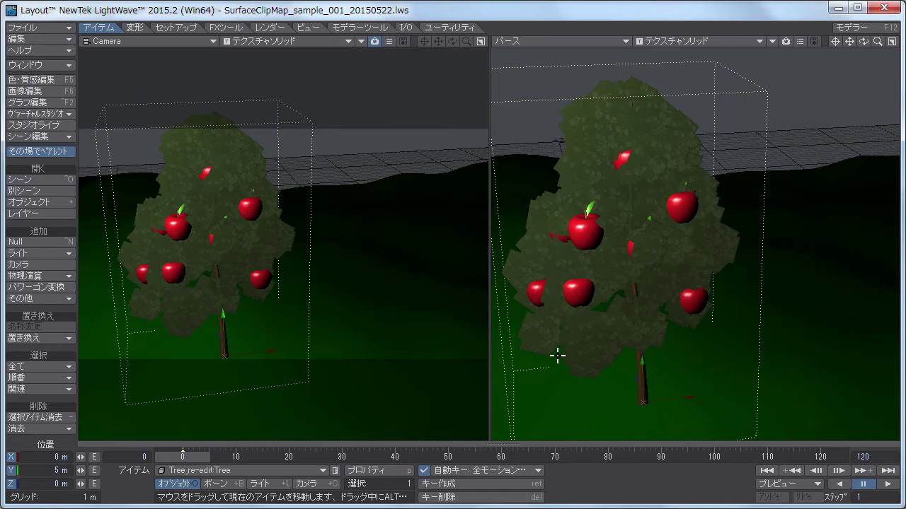
- Open the clip map texture of Tree_re-edit's box_leaf surface and set its projection to UV
{"action": "left_click", "coordinate": [55, 80]}
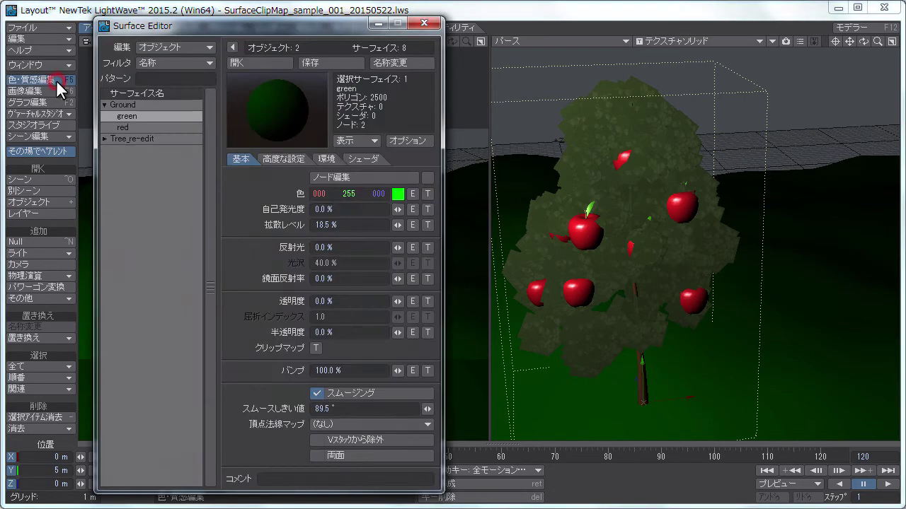
{"action": "left_click", "coordinate": [104, 139]}
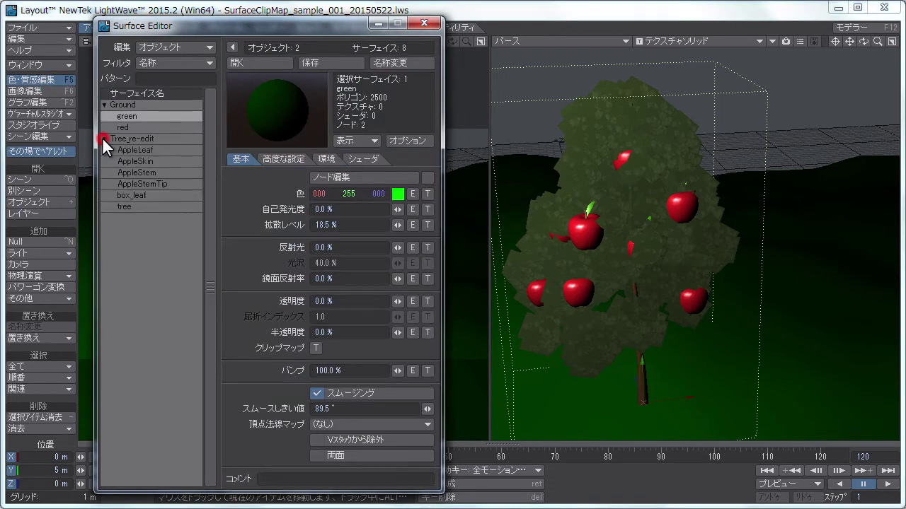
{"action": "left_click", "coordinate": [150, 196]}
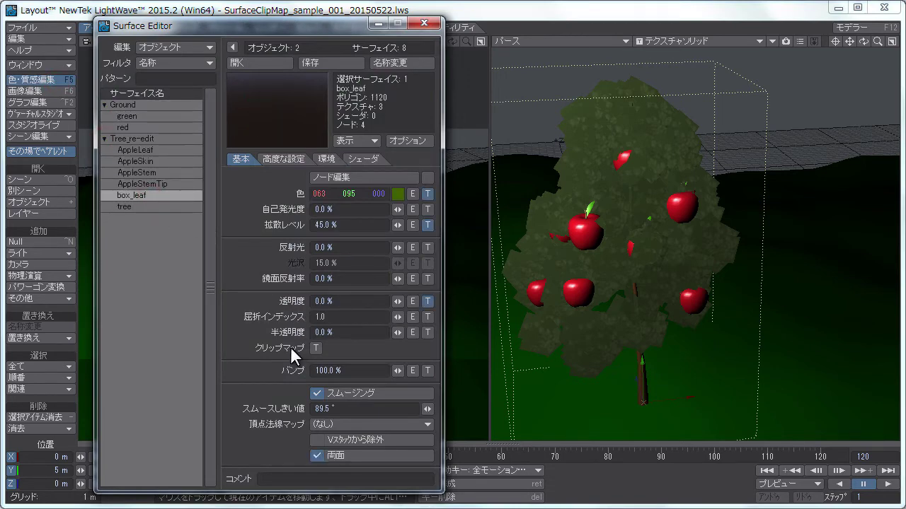
{"action": "left_click", "coordinate": [316, 350]}
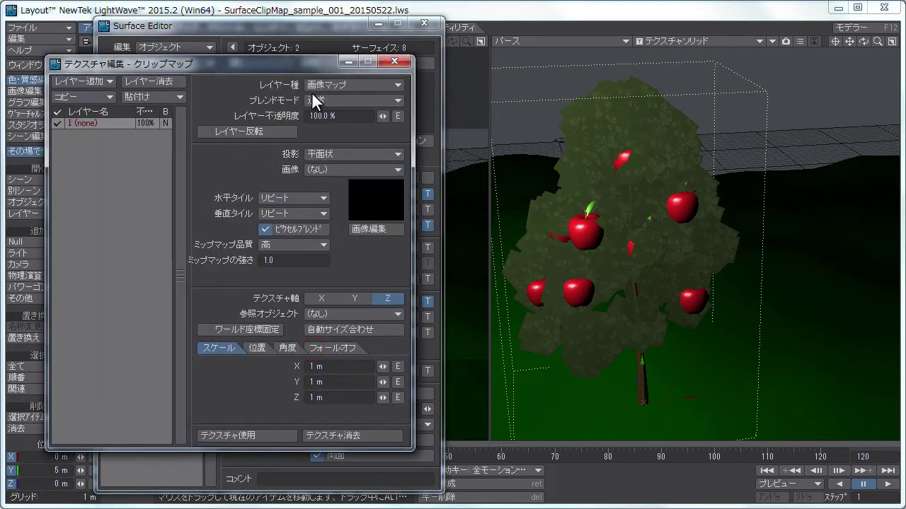
{"action": "left_click_drag", "start_coordinate": [321, 61], "coordinate": [325, 53]}
{"action": "left_click", "coordinate": [389, 141]}
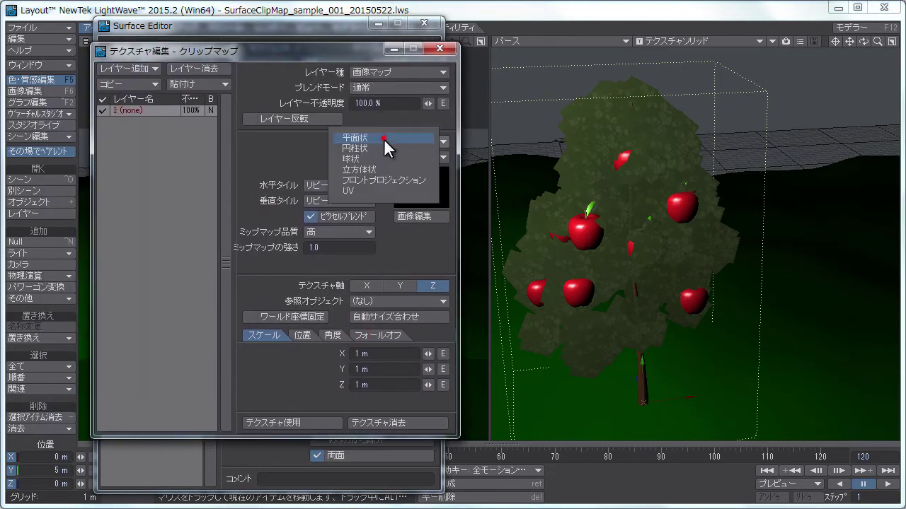
{"action": "left_click", "coordinate": [386, 187]}
- Assign the leaf_UV map and the MA-clip_alpha.png image to the surface clip map, invert the layer and apply the texture
{"action": "left_click", "coordinate": [386, 157]}
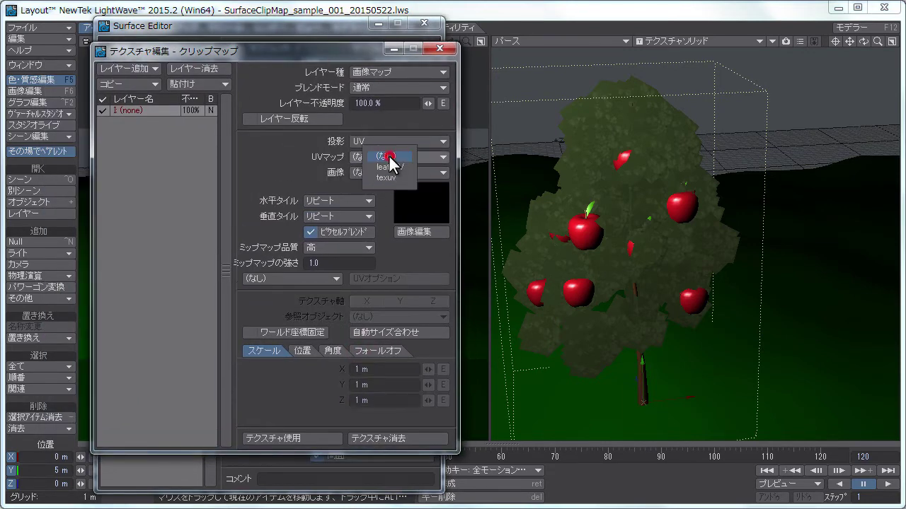
{"action": "left_click", "coordinate": [389, 166]}
{"action": "left_click", "coordinate": [391, 172]}
{"action": "left_click", "coordinate": [392, 203]}
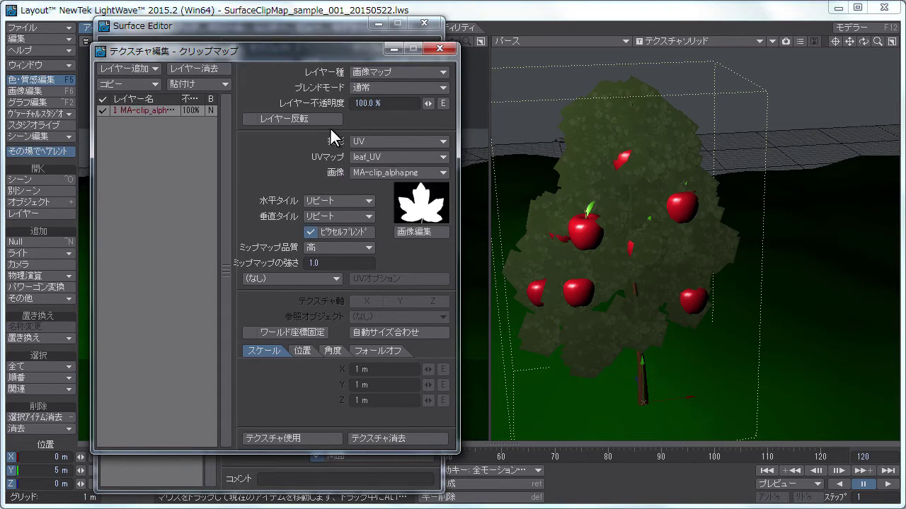
{"action": "left_click", "coordinate": [317, 118]}
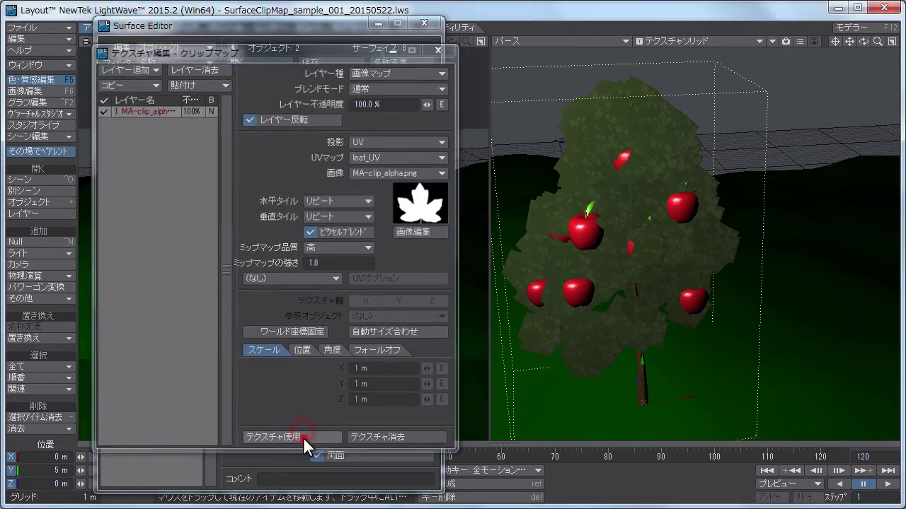
{"action": "left_click", "coordinate": [303, 438]}
- Render the current frame with the surface clip map and move the image viewer clear of the Surface Editor
{"action": "key", "text": "F9"}
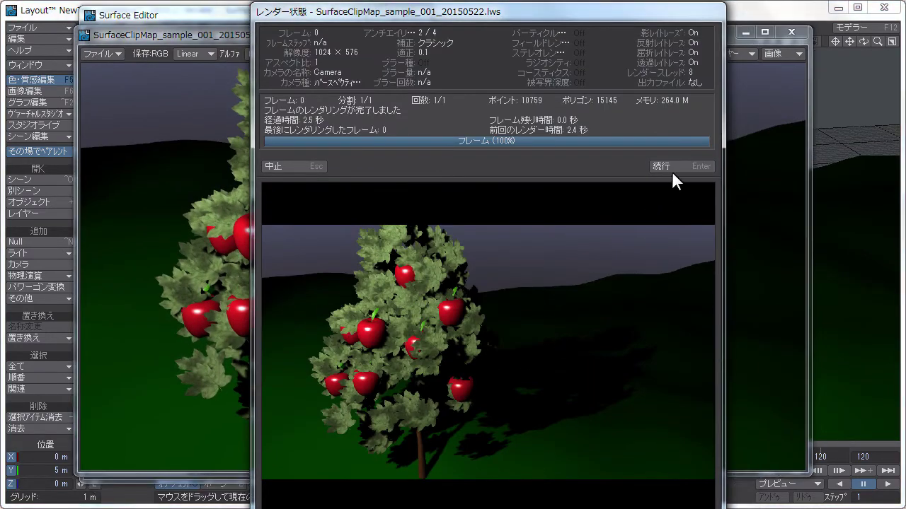
{"action": "left_click", "coordinate": [672, 173]}
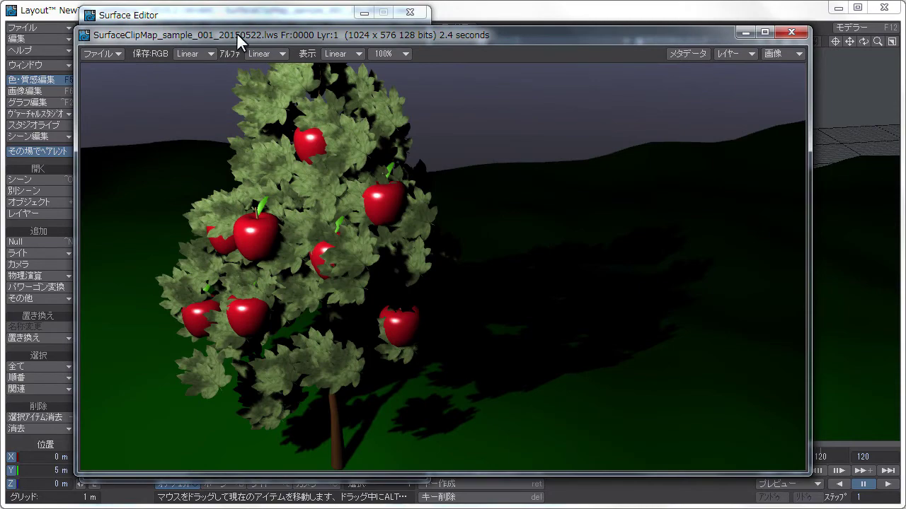
{"action": "left_click_drag", "start_coordinate": [238, 35], "coordinate": [576, 49]}
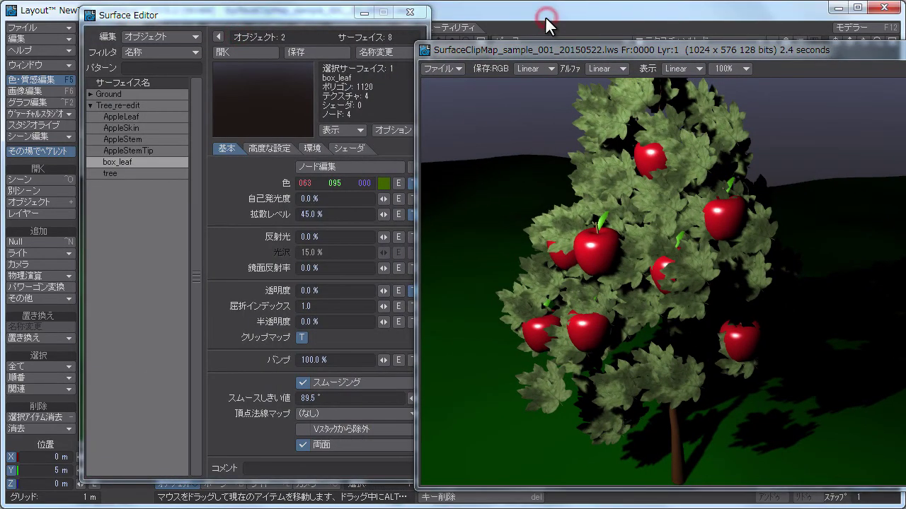
- Check the object clip map setting in the Tree layer's rendering properties, then close the properties
{"action": "key", "text": "p"}
{"action": "left_click", "coordinate": [200, 154]}
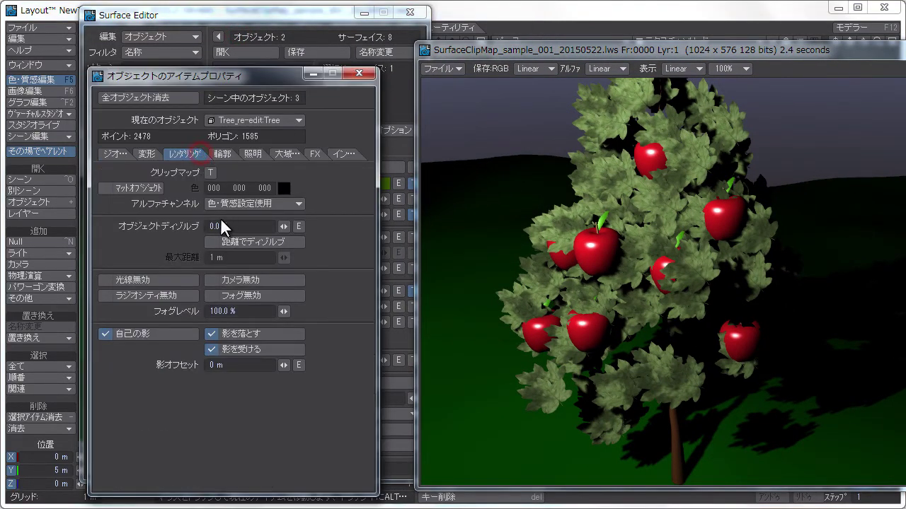
{"action": "left_click", "coordinate": [371, 71]}
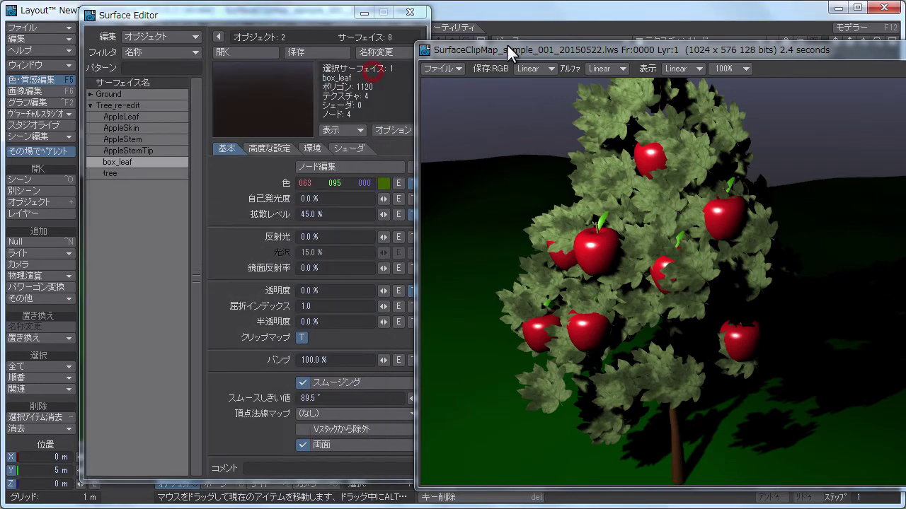
- Examine the render's Depth and Shading buffers, then close the image viewer and the Surface Editor
{"action": "left_click_drag", "start_coordinate": [506, 49], "coordinate": [215, 58]}
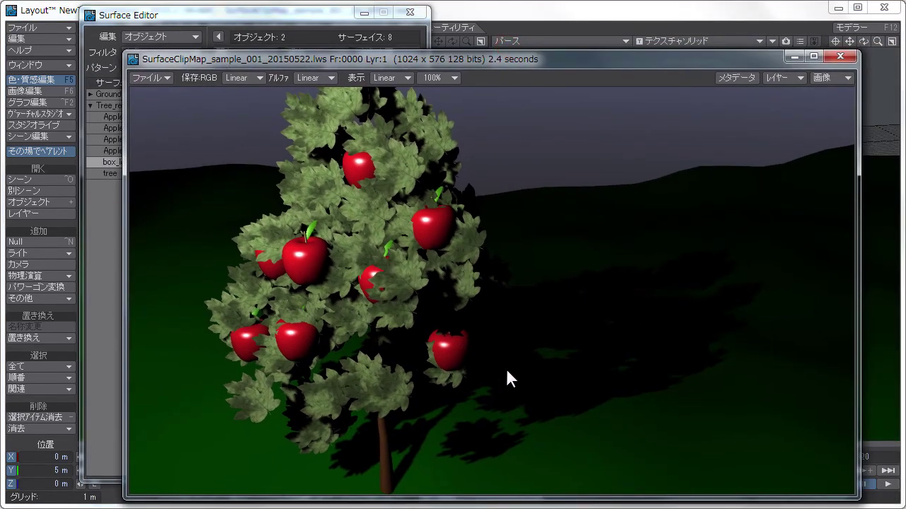
{"action": "left_click", "coordinate": [775, 80]}
{"action": "left_click", "coordinate": [776, 66]}
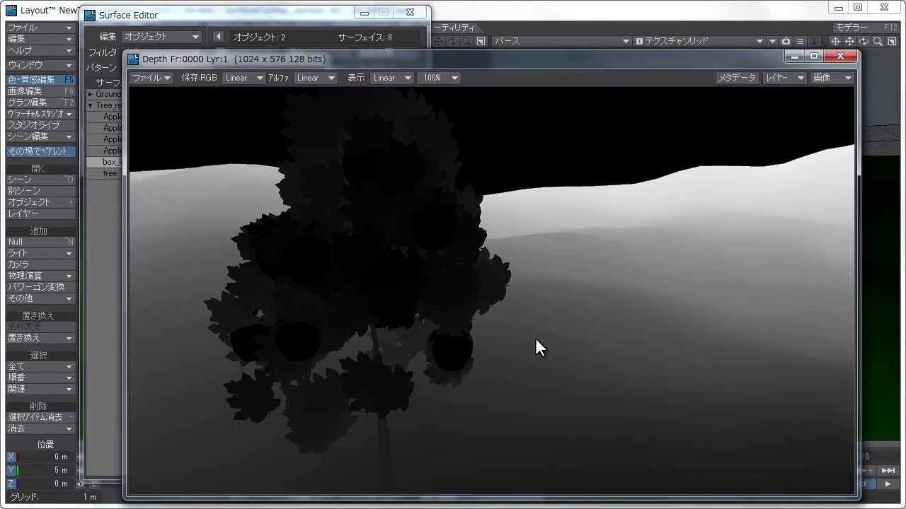
{"action": "left_click", "coordinate": [775, 79]}
{"action": "left_click", "coordinate": [775, 68]}
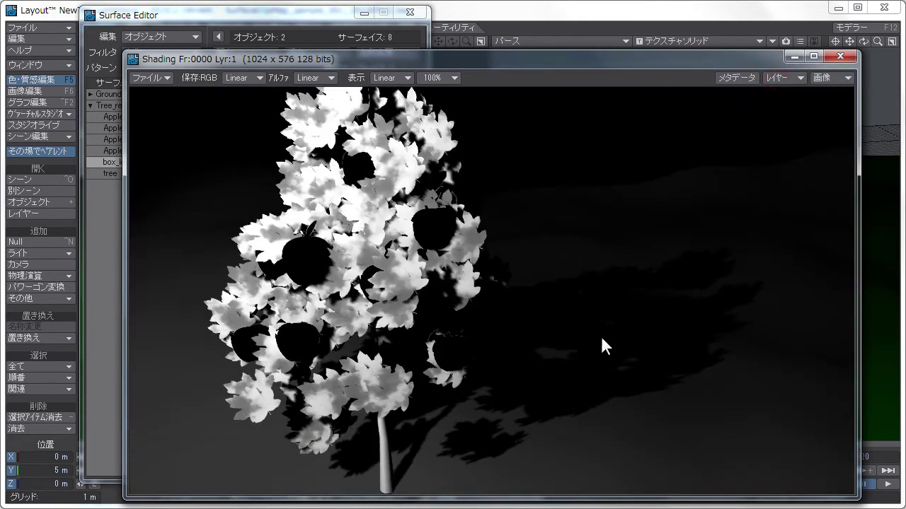
{"action": "left_click", "coordinate": [840, 56]}
{"action": "left_click", "coordinate": [408, 12]}
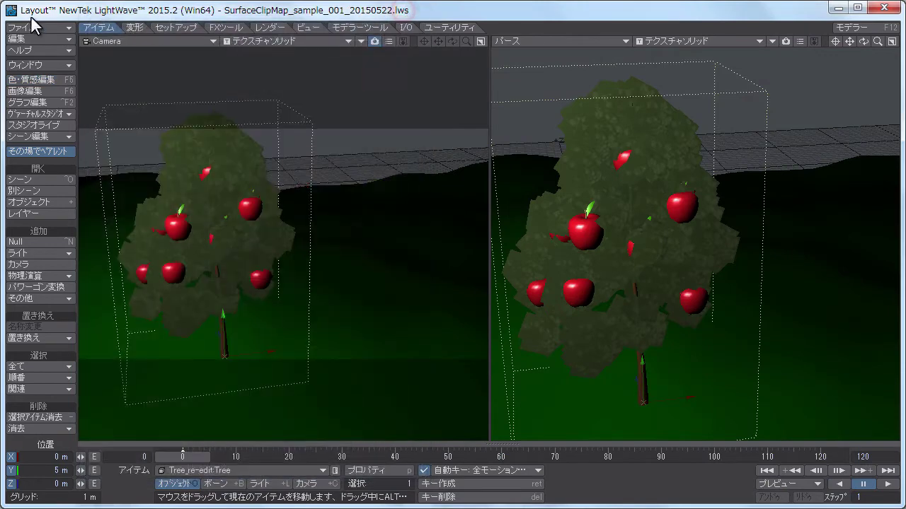
- Save all objects in the scene, overwriting their existing files
{"action": "left_click", "coordinate": [32, 27]}
{"action": "mouse_move", "coordinate": [58, 66]}
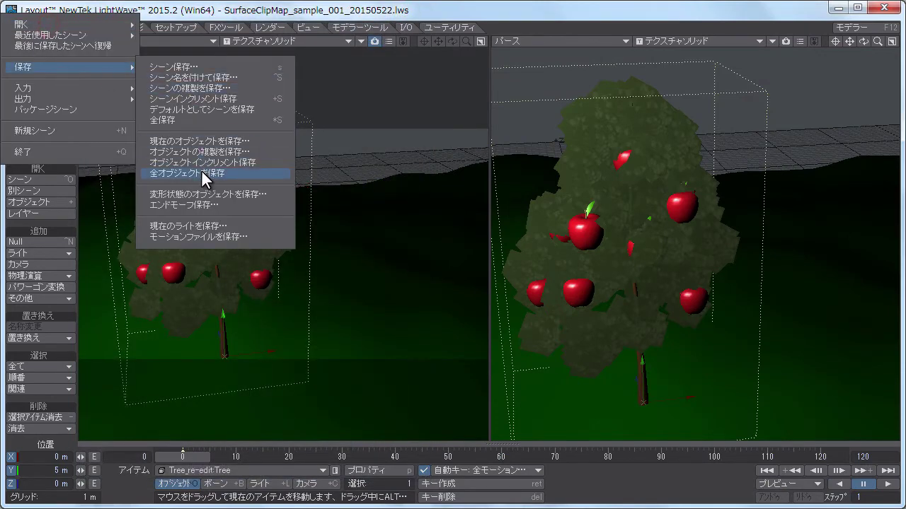
{"action": "left_click", "coordinate": [201, 173]}
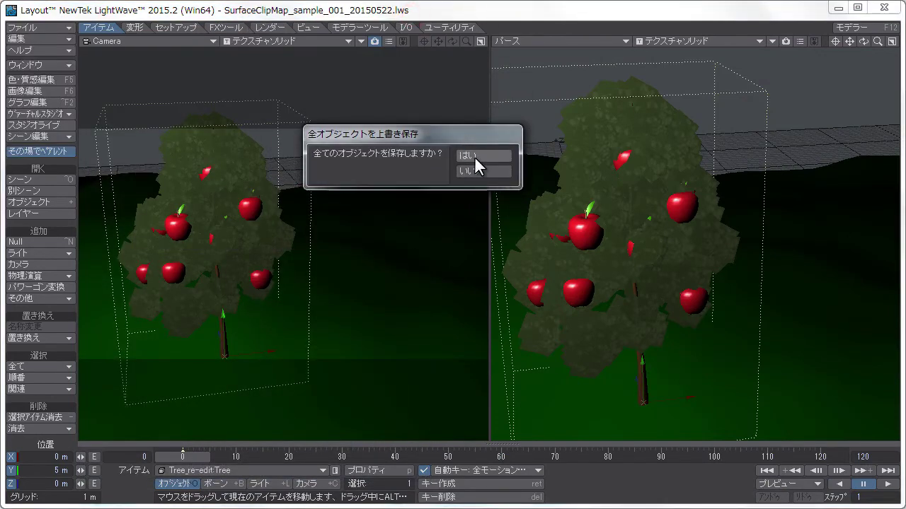
{"action": "left_click", "coordinate": [474, 157]}
- Open the recent scene SurfaceClipMap_sample_002_20150522.lws
{"action": "left_click", "coordinate": [61, 27]}
{"action": "mouse_move", "coordinate": [63, 37]}
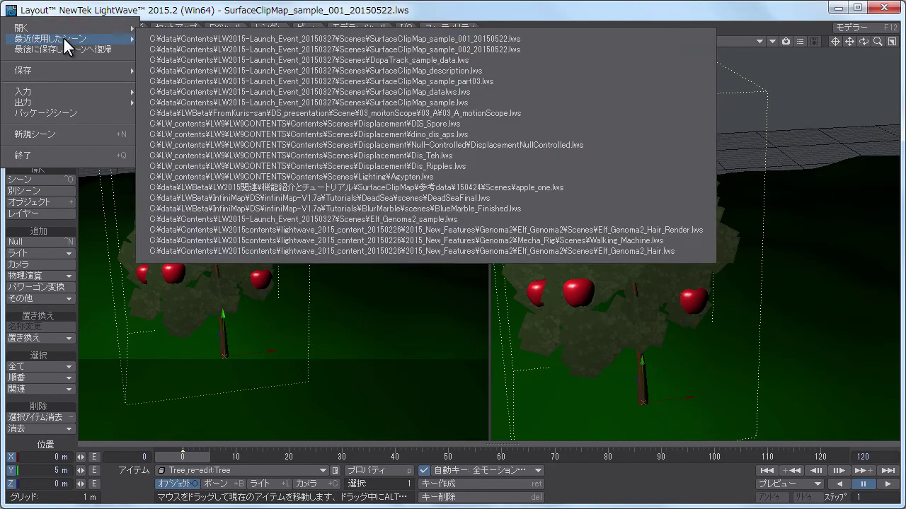
{"action": "left_click", "coordinate": [174, 51]}
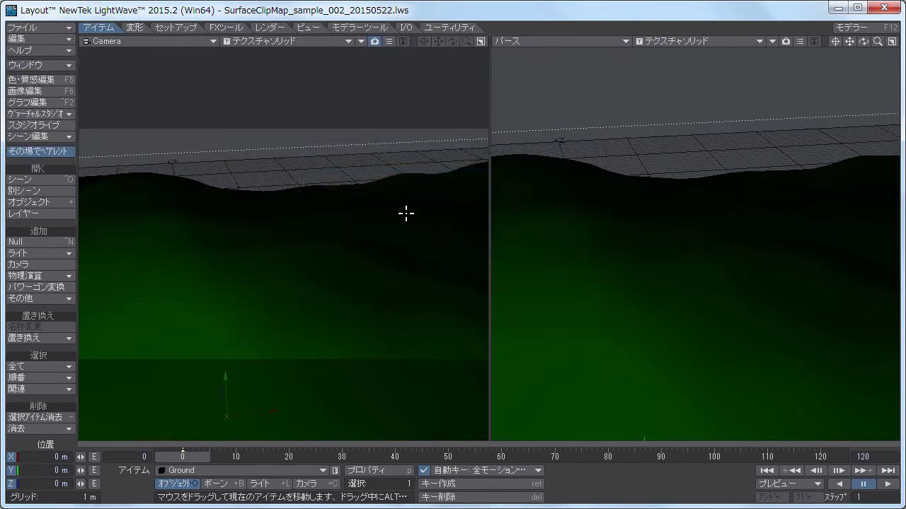
- Load the saved Tree_re-edit object into the ground scene
{"action": "key", "text": "plus"}
{"action": "left_click_drag", "start_coordinate": [564, 161], "coordinate": [324, 395]}
{"action": "double_click", "coordinate": [130, 305]}
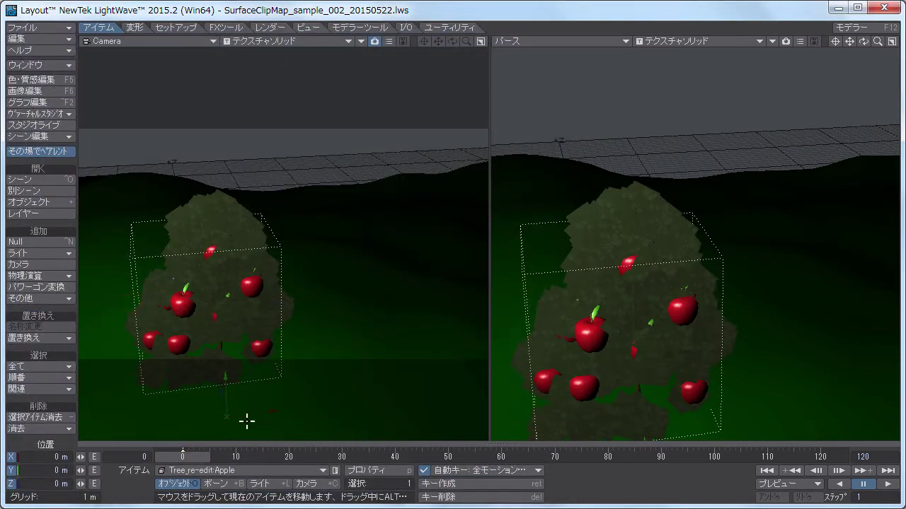
- Select the Tree_re-edit:Tree layer and move it to about X 0.79 m, Y 3.34 m, Z 2.49 m
{"action": "left_click", "coordinate": [245, 471]}
{"action": "left_click", "coordinate": [248, 460]}
{"action": "left_click_drag", "start_coordinate": [334, 389], "coordinate": [331, 392]}
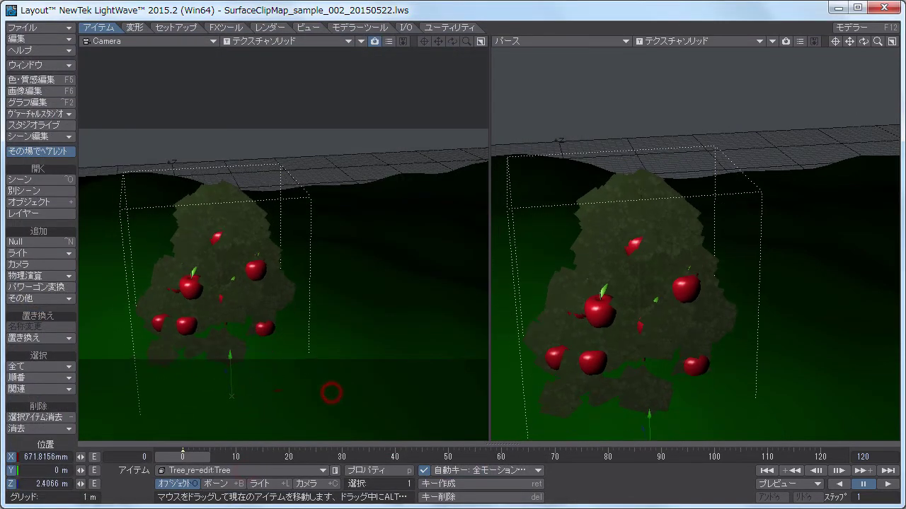
{"action": "mouse_move", "coordinate": [331, 392]}
{"action": "right_mouse_down"}
{"action": "mouse_move", "coordinate": [344, 394]}
{"action": "mouse_move", "coordinate": [333, 394]}
{"action": "right_mouse_up"}
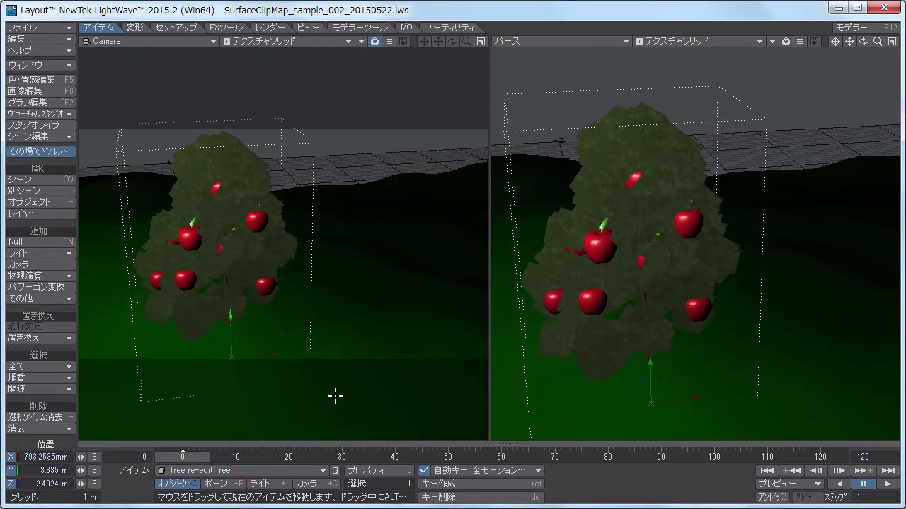
- Display the settings of Tree_re-edit's box_leaf surface in the Surface Editor
{"action": "left_click", "coordinate": [44, 80]}
{"action": "left_click", "coordinate": [91, 127]}
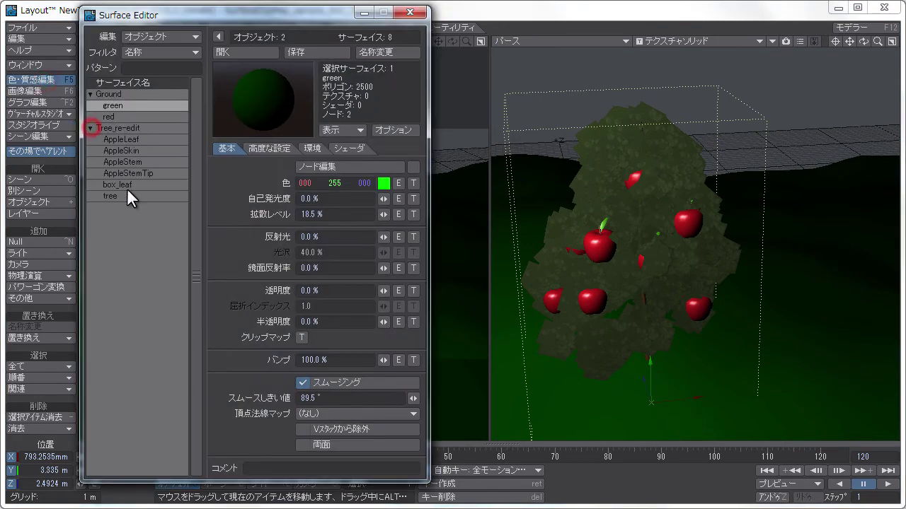
{"action": "left_click", "coordinate": [127, 186]}
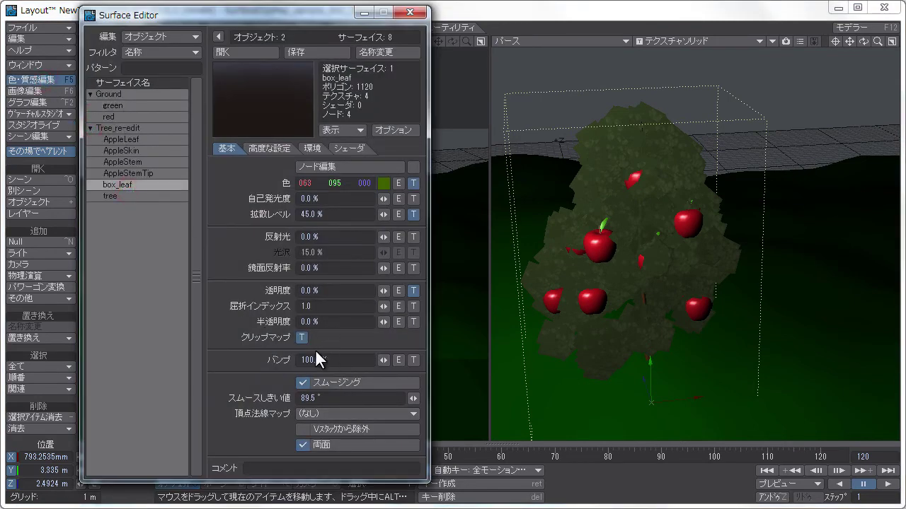